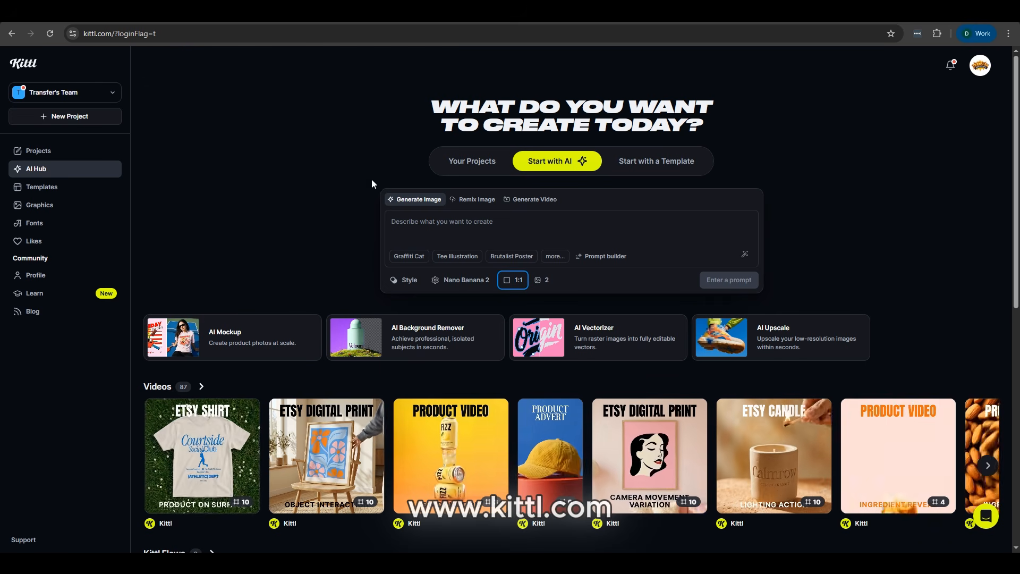
# Enter the prepared hyper-realistic smoke lettering prompt for image generation and set its quoted word to "Smoke".
pyautogui.click(567, 228)
pyautogui.hotkey('ctrl', 'v')
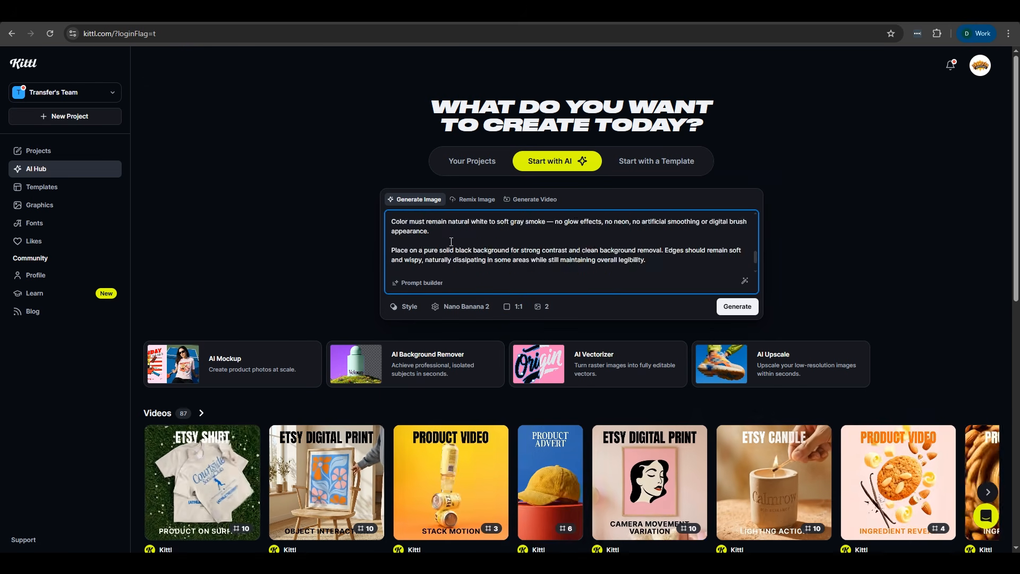
pyautogui.moveTo(563, 222); pyautogui.dragTo(614, 221)
pyautogui.write('Smok')
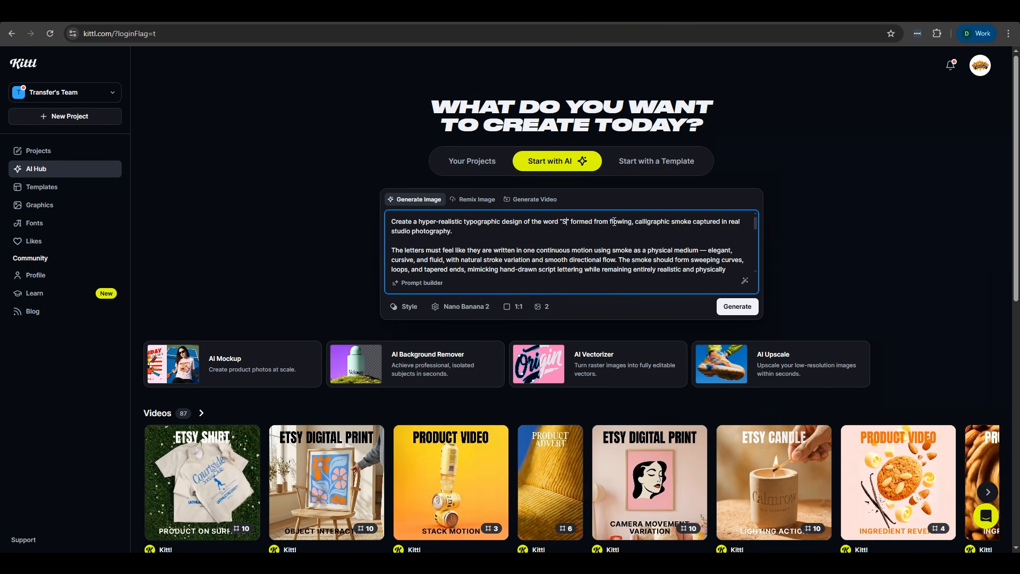
pyautogui.write('e')
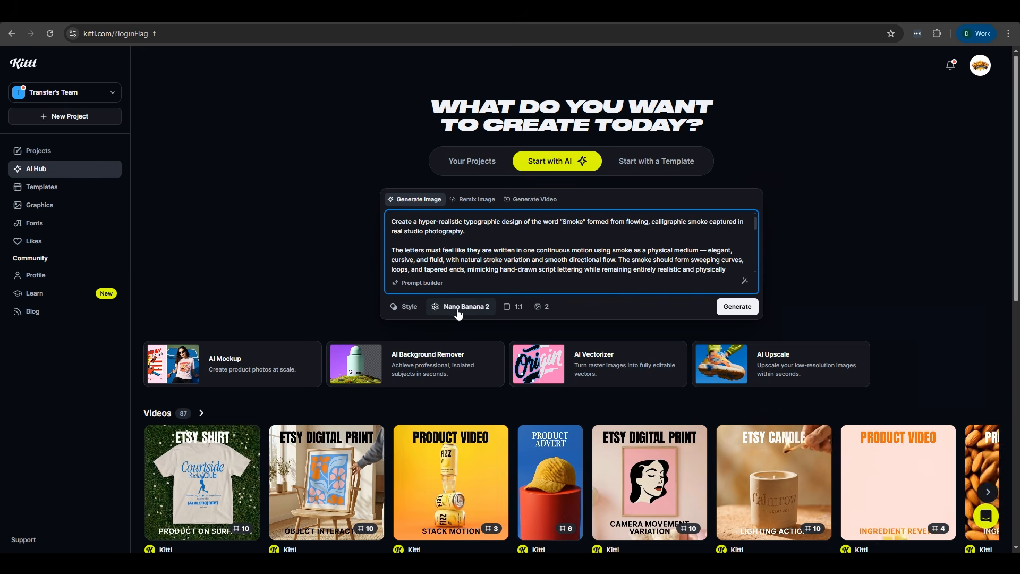
# Generate two images from the prompt with a 16:9 aspect ratio.
pyautogui.click(514, 308)
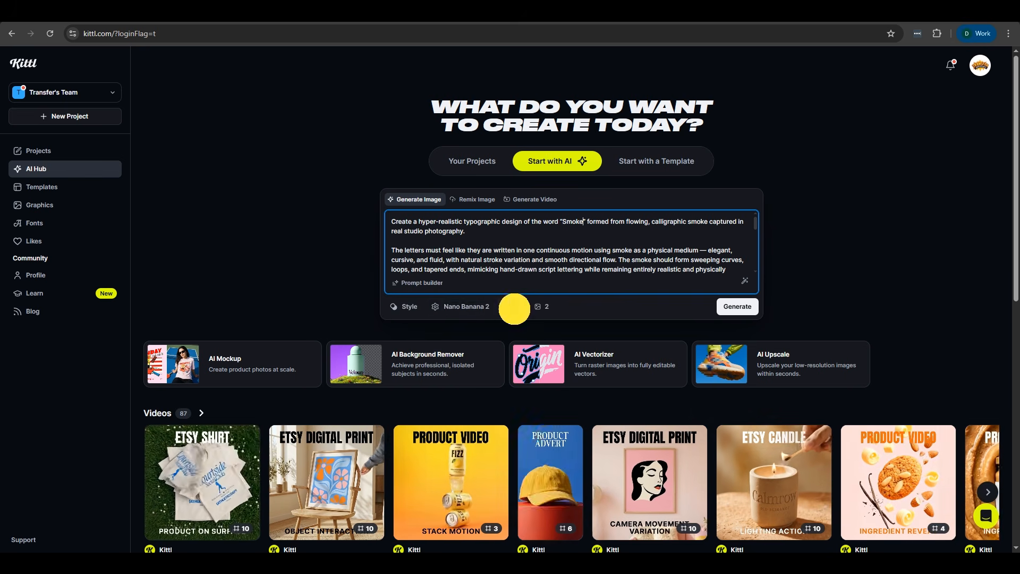
pyautogui.click(524, 349)
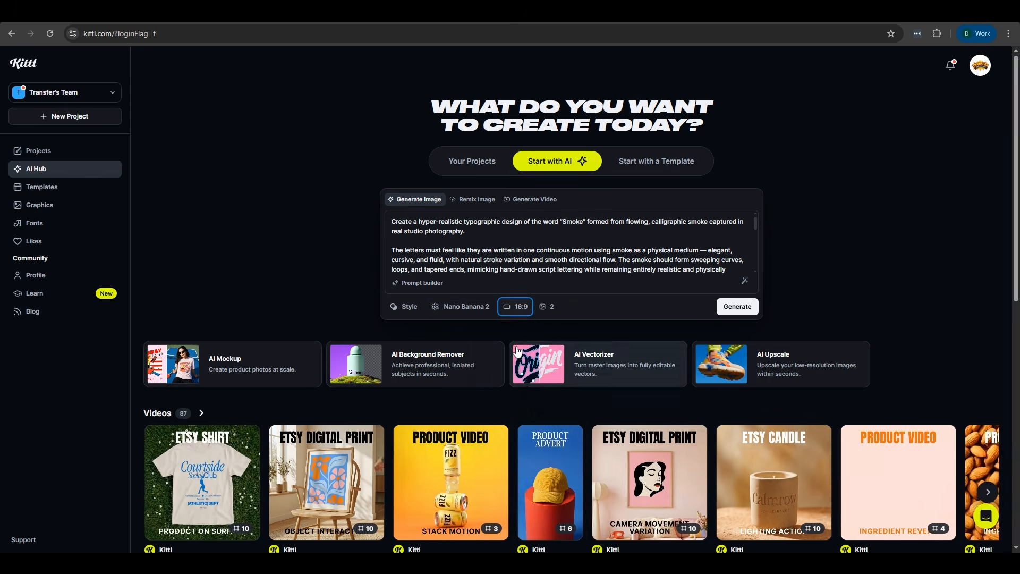
pyautogui.click(545, 306)
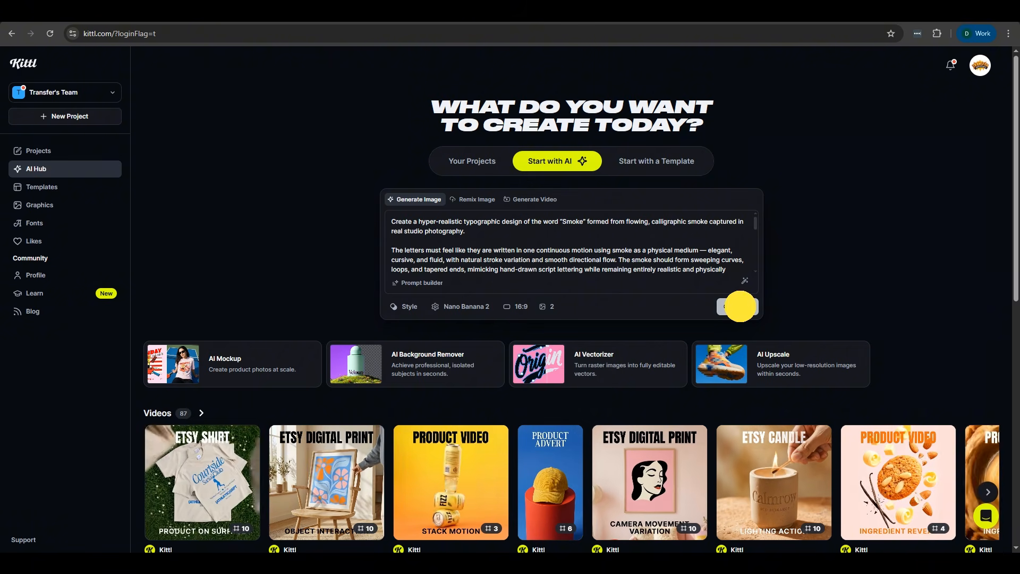
pyautogui.click(740, 307)
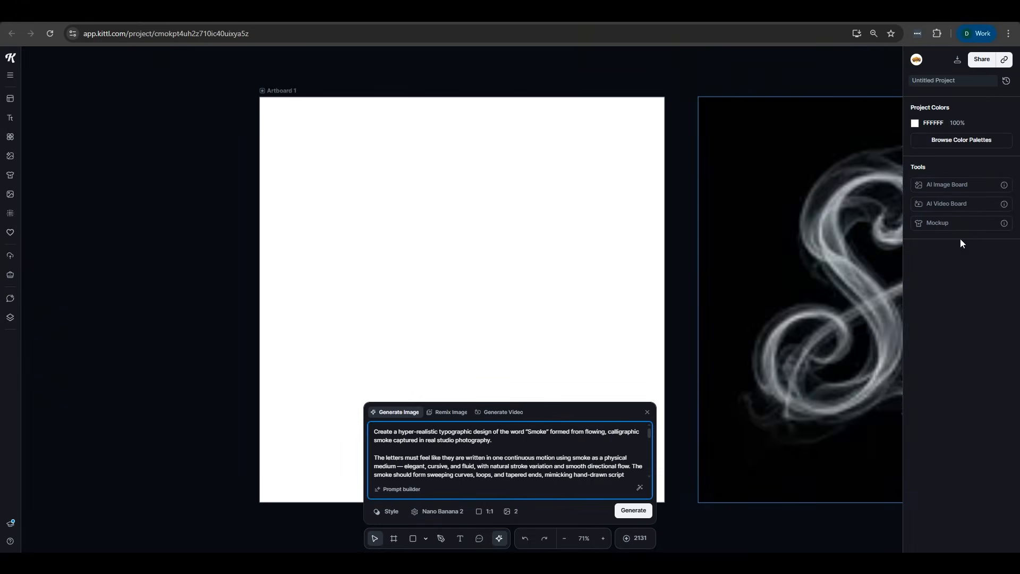
# Examine both generated Smoke lettering images, looking closely at the smoke detail of the second one.
pyautogui.moveTo(836, 336); pyautogui.dragTo(551, 344)
pyautogui.scroll(-5, 550, 344)
pyautogui.moveTo(659, 362); pyautogui.dragTo(386, 374)
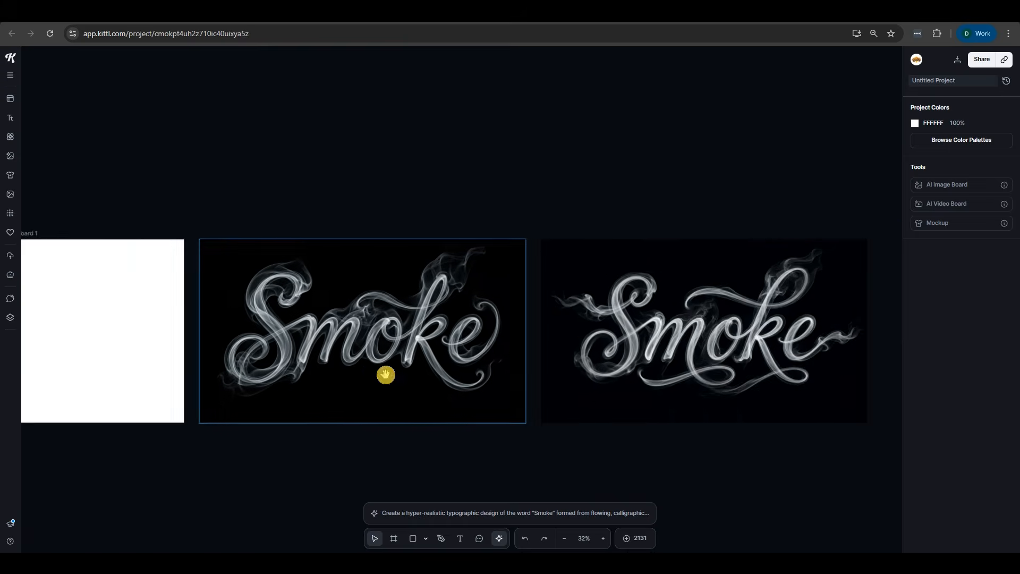
pyautogui.scroll(2, 585, 382)
pyautogui.moveTo(732, 404); pyautogui.dragTo(684, 404)
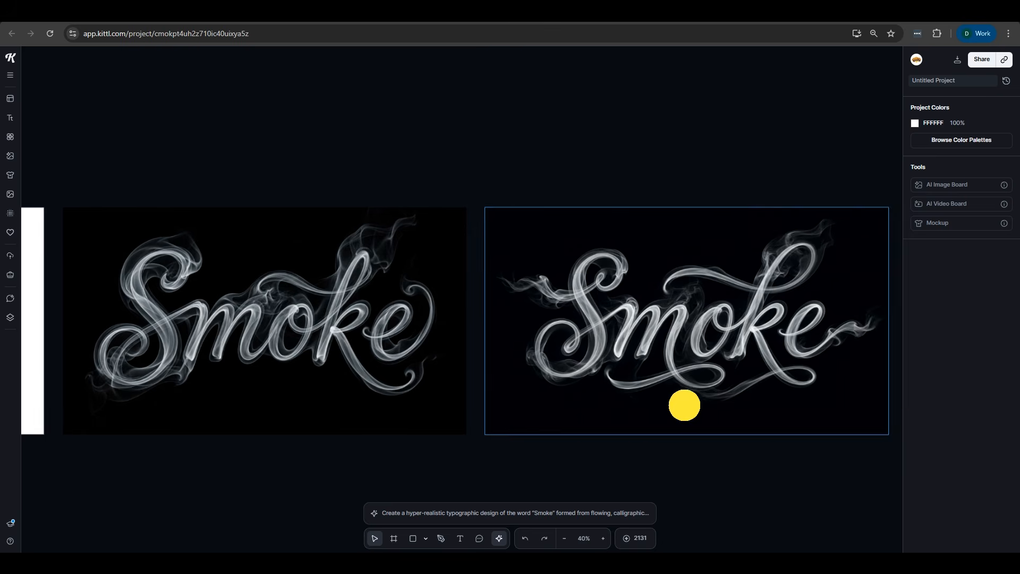
pyautogui.scroll(6, 767, 346)
pyautogui.moveTo(769, 353); pyautogui.dragTo(650, 355)
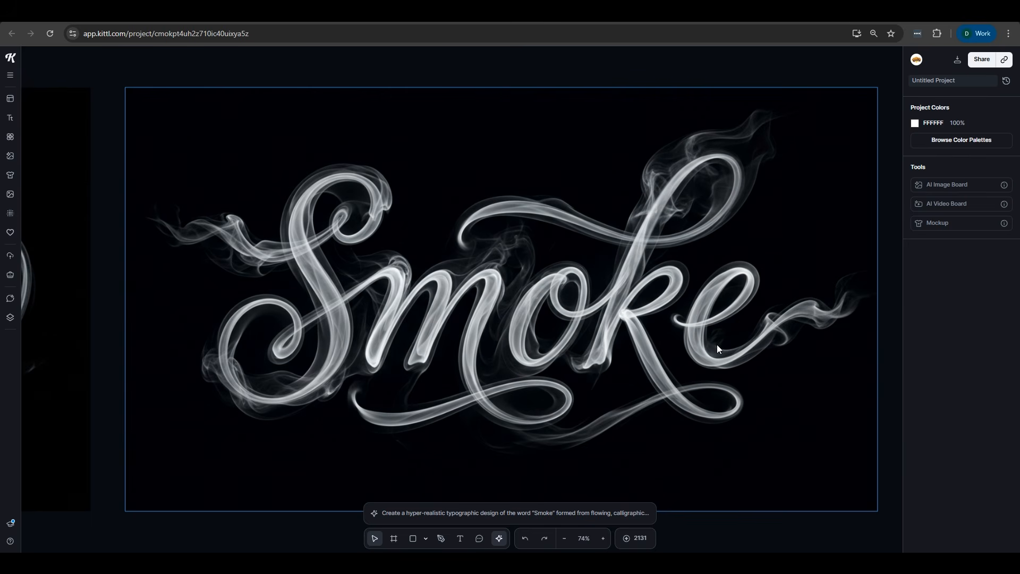
pyautogui.moveTo(725, 344); pyautogui.dragTo(714, 349)
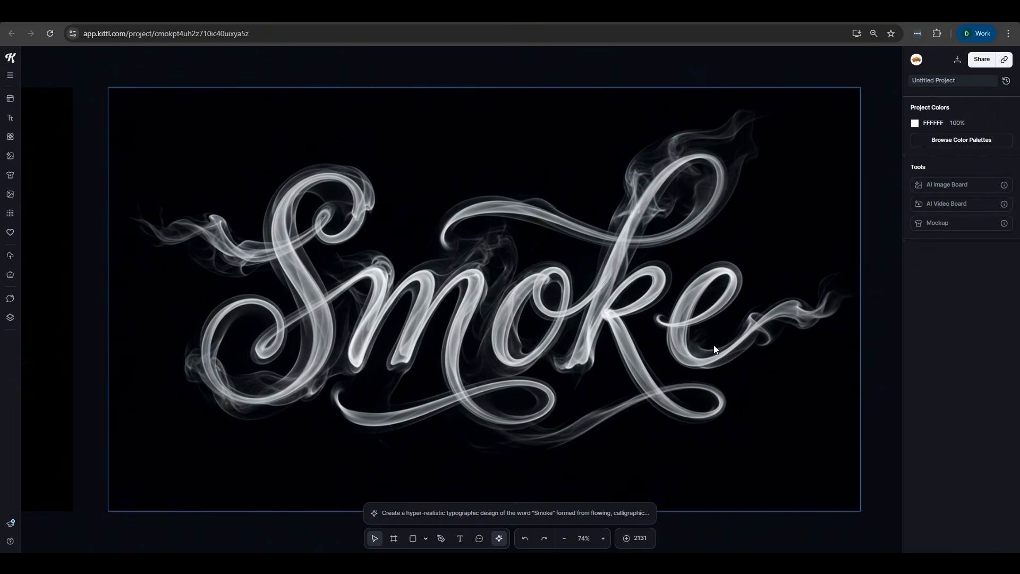
# Delete the first generated Smoke image, the one nearest the artboard.
pyautogui.click(757, 327)
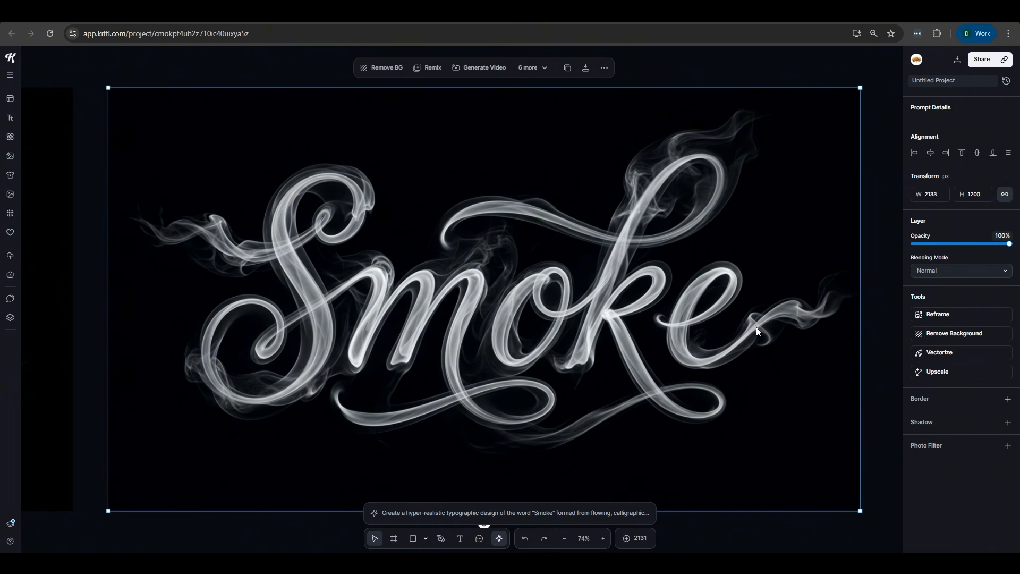
pyautogui.scroll(-4, 690, 348)
pyautogui.click(304, 319)
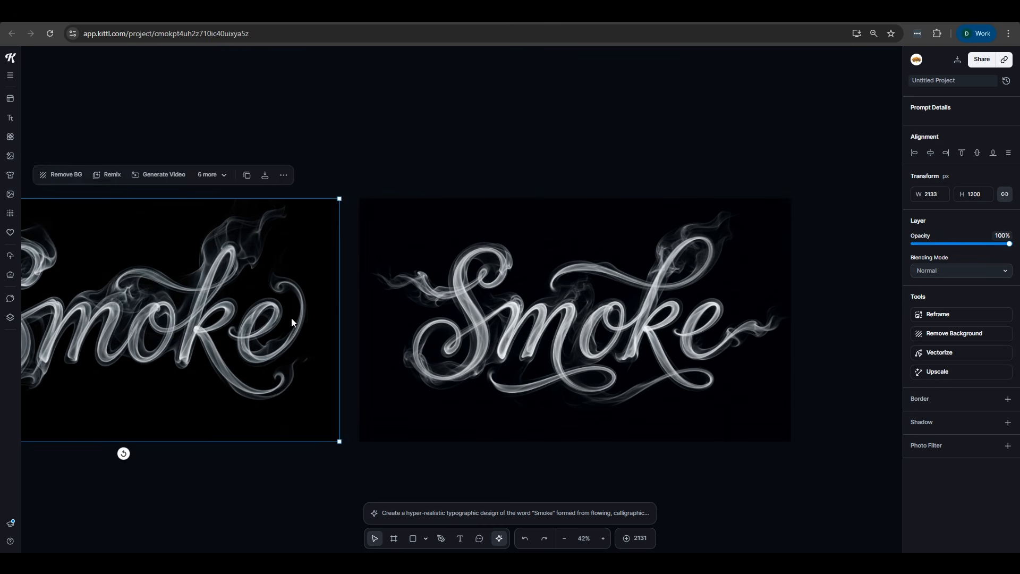
pyautogui.press('Delete')
# Move the remaining Smoke image next to the blank artboard.
pyautogui.scroll(-5, 543, 335)
pyautogui.click(543, 335)
pyautogui.moveTo(549, 338); pyautogui.dragTo(278, 338)
pyautogui.moveTo(281, 371); pyautogui.dragTo(712, 410)
# Set Artboard 1's width to 2133 px to match the Smoke image.
pyautogui.click(430, 283)
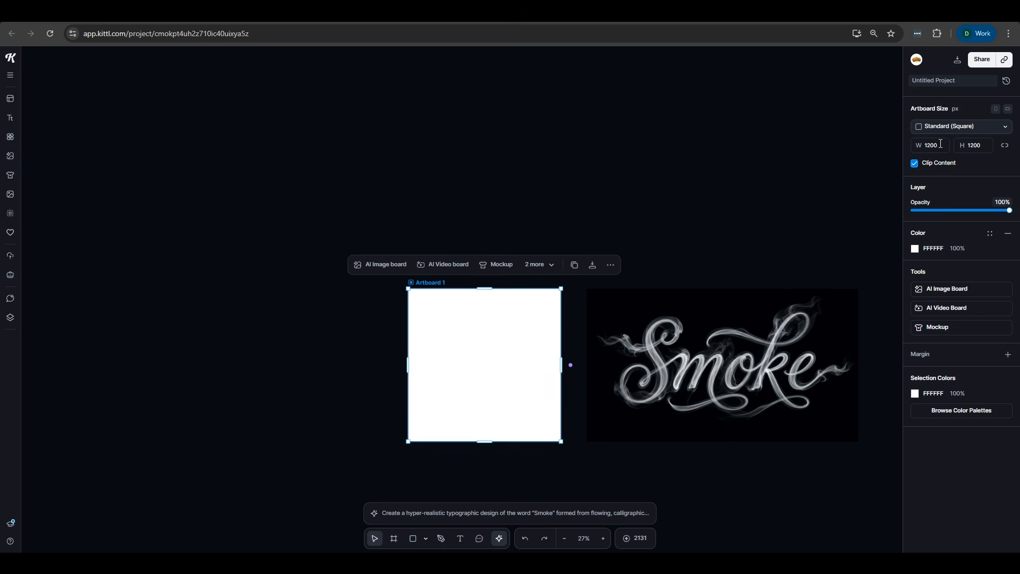
pyautogui.click(754, 363)
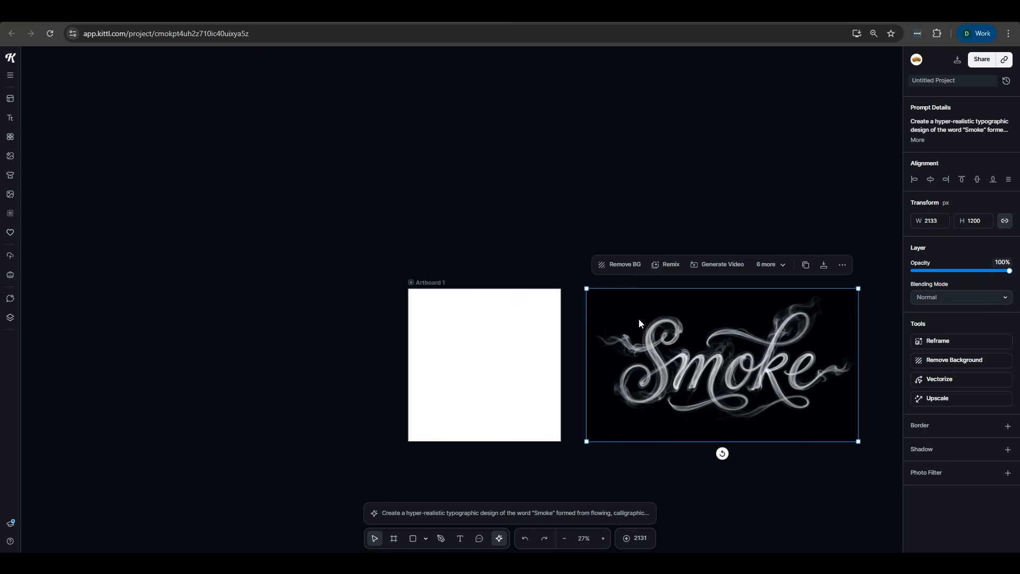
pyautogui.click(431, 282)
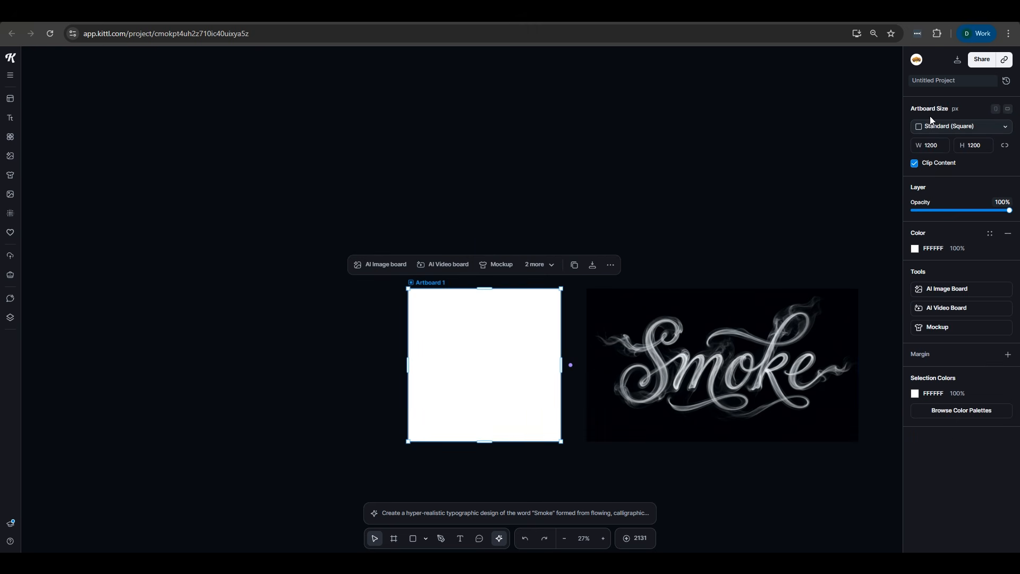
pyautogui.click(938, 145)
pyautogui.write('2133')
pyautogui.press('Return')
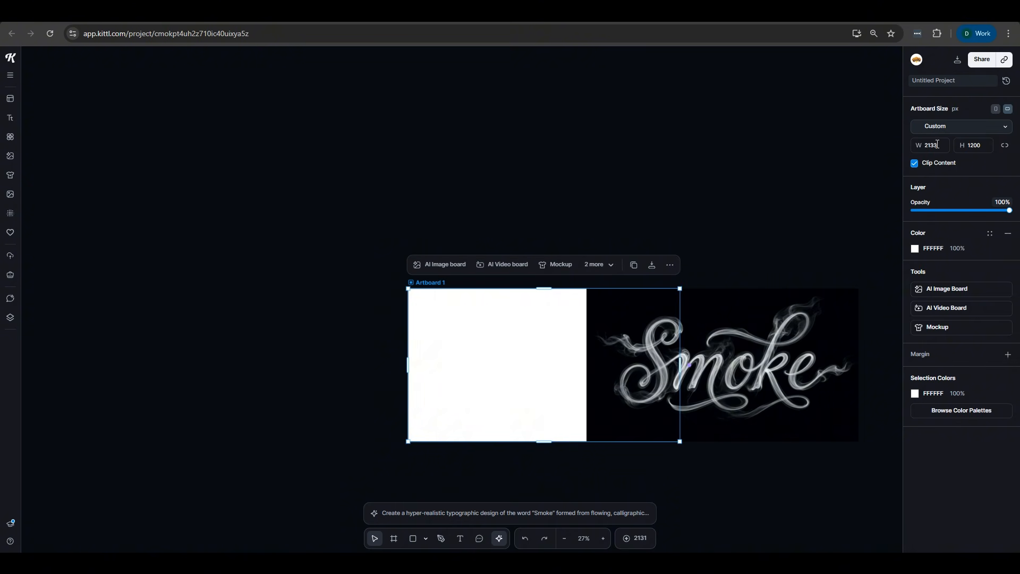
# Move the Smoke image onto Artboard 1 so that it covers the artboard exactly.
pyautogui.moveTo(760, 388); pyautogui.dragTo(570, 342)
pyautogui.click(759, 393)
pyautogui.scroll(5, 557, 387)
pyautogui.scroll(2, 570, 341)
# Export Artboard 1 as a PNG at 300 dpi.
pyautogui.click(188, 102)
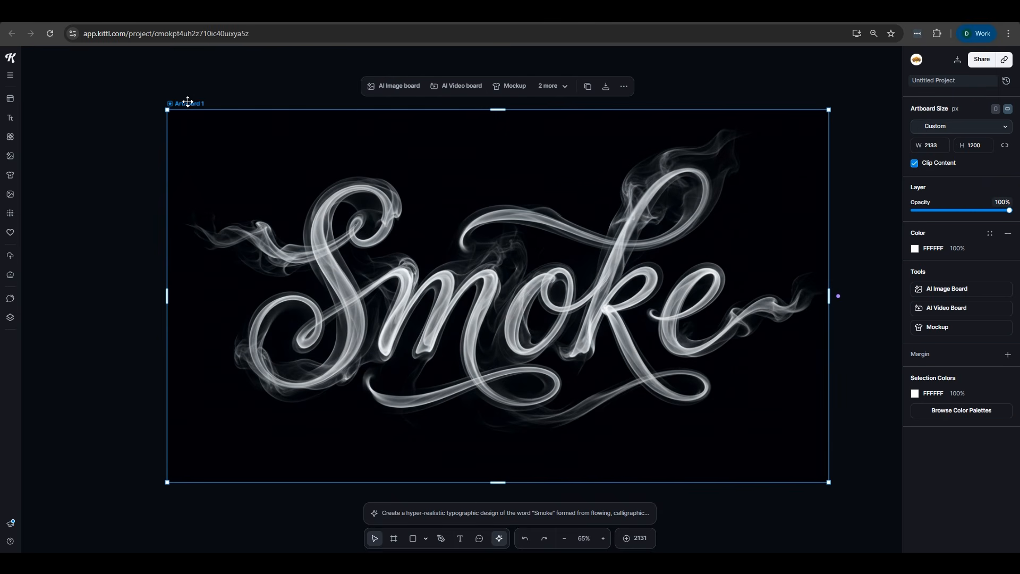
pyautogui.click(977, 61)
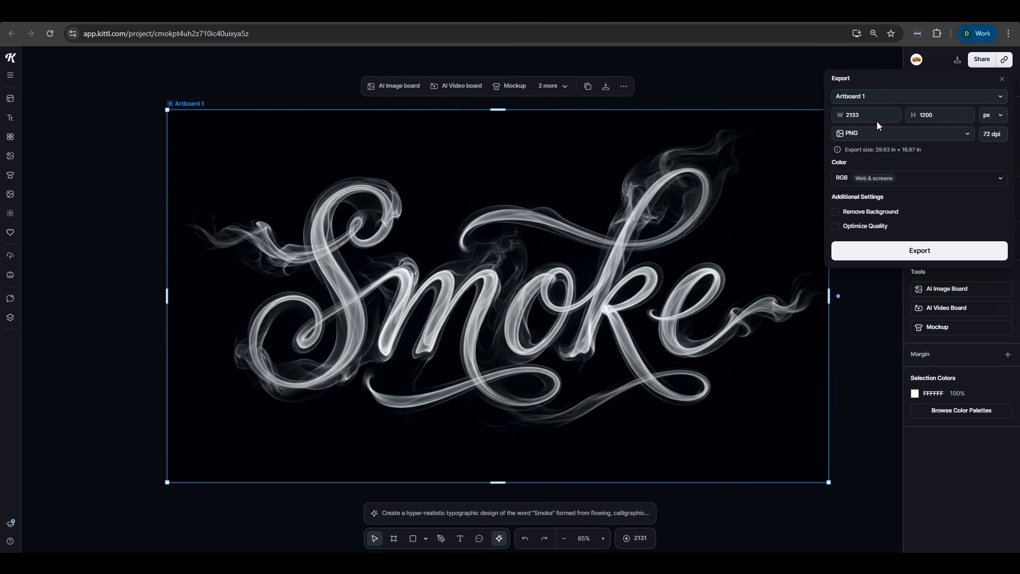
pyautogui.click(980, 134)
pyautogui.write('300')
pyautogui.click(954, 158)
pyautogui.click(940, 250)
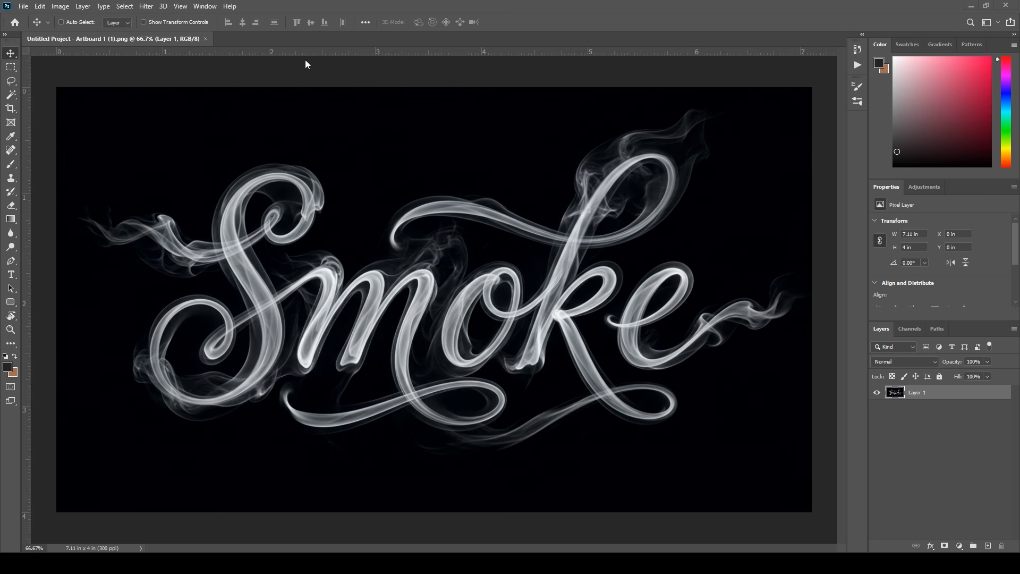
# In Photoshop, with the exported Smoke image open, show the Actions and load the TS_ACTION BUNDLE set.
pyautogui.click(204, 7)
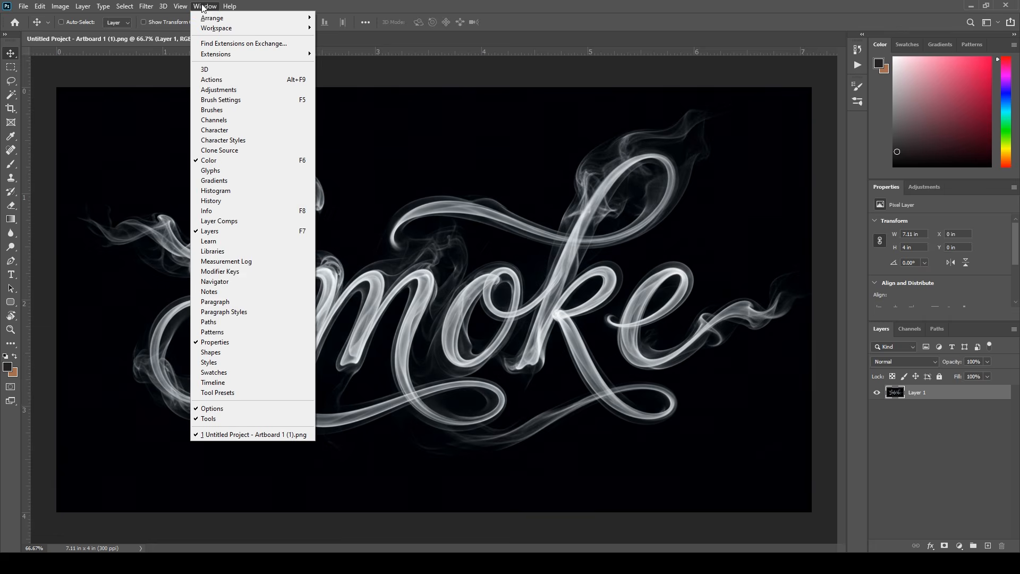
pyautogui.click(220, 81)
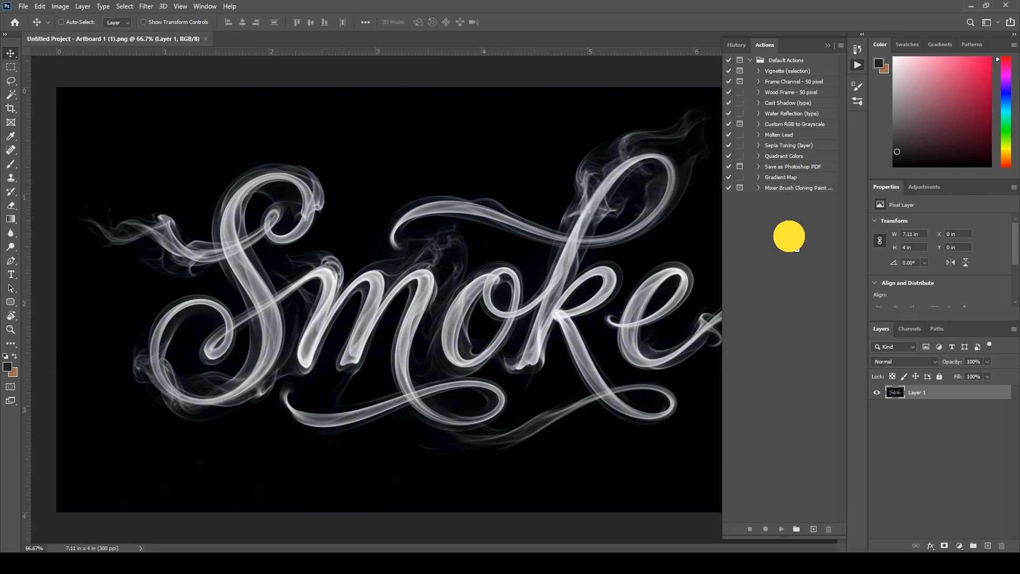
pyautogui.moveTo(789, 237); pyautogui.dragTo(790, 240)
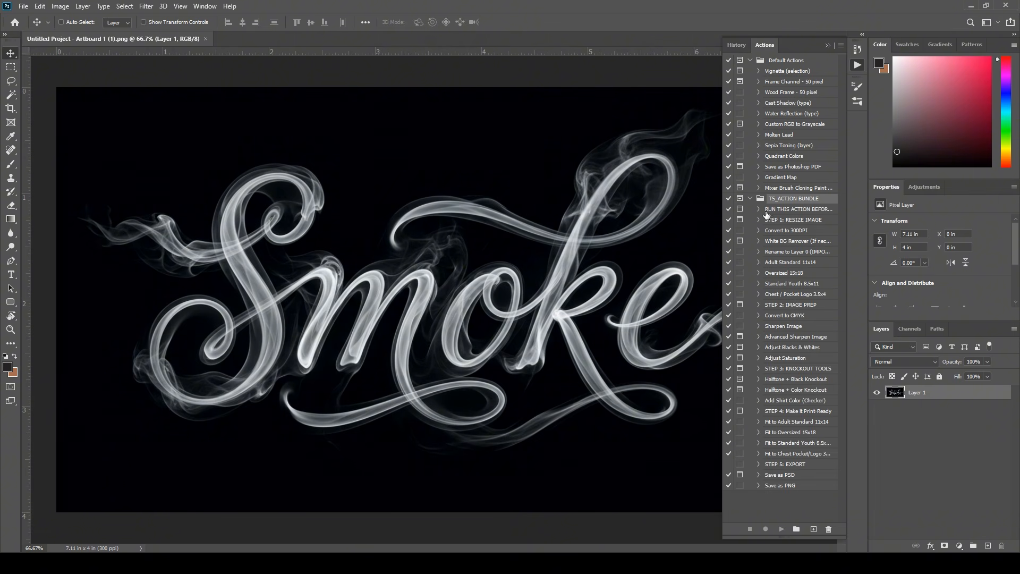
# Collapse the TS_ACTION BUNDLE set and display all actions in Button Mode.
pyautogui.click(750, 199)
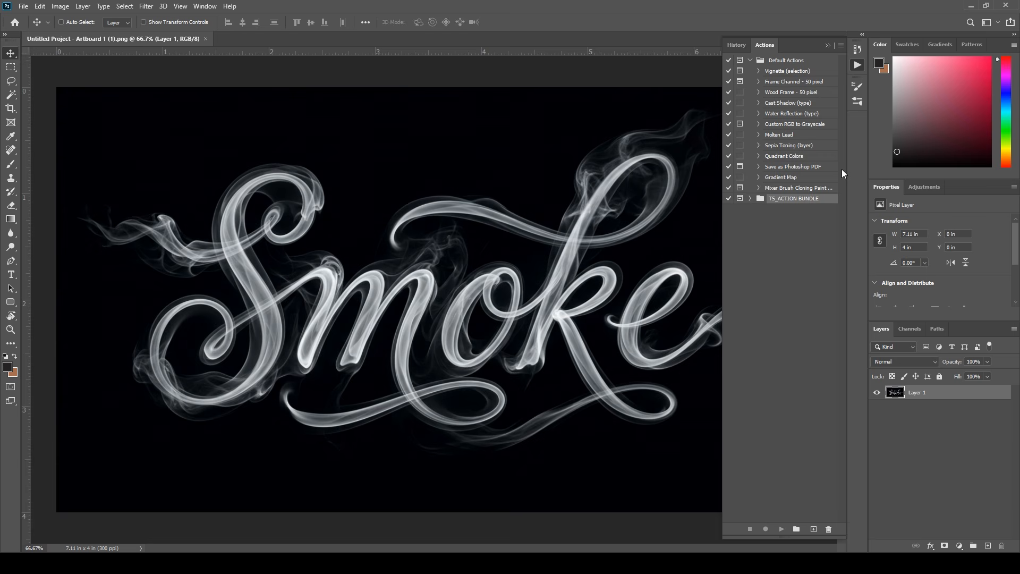
pyautogui.click(842, 47)
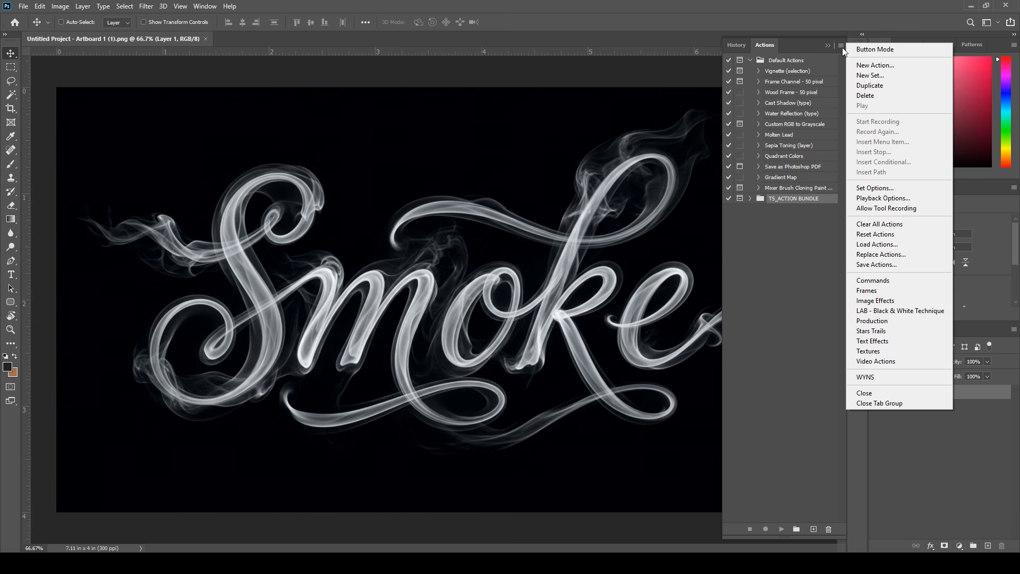
pyautogui.click(890, 52)
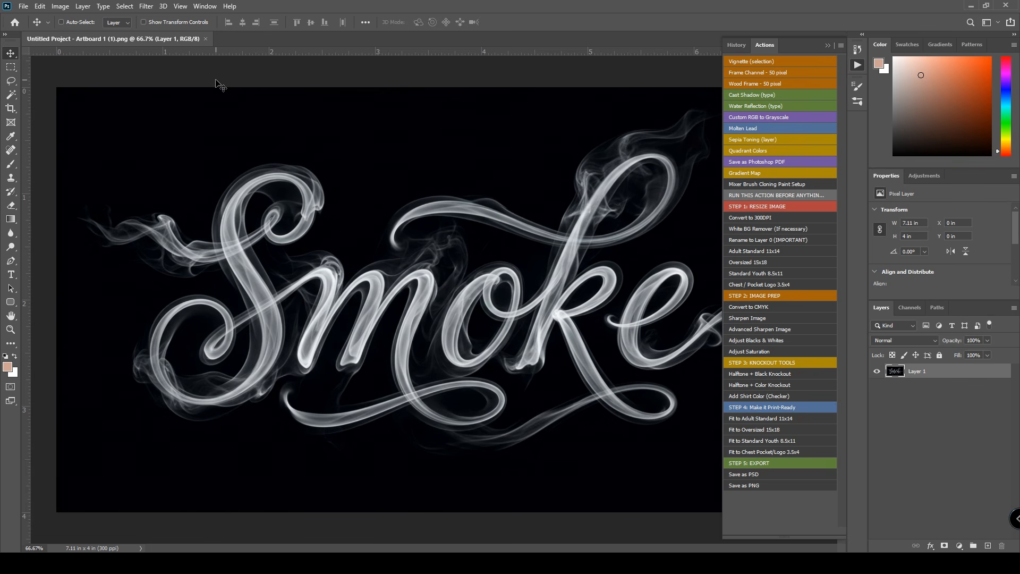
# Run the bundle's introductory "RUN THIS ACTION BEFORE ANYTHING" action and continue past its message.
pyautogui.click(766, 195)
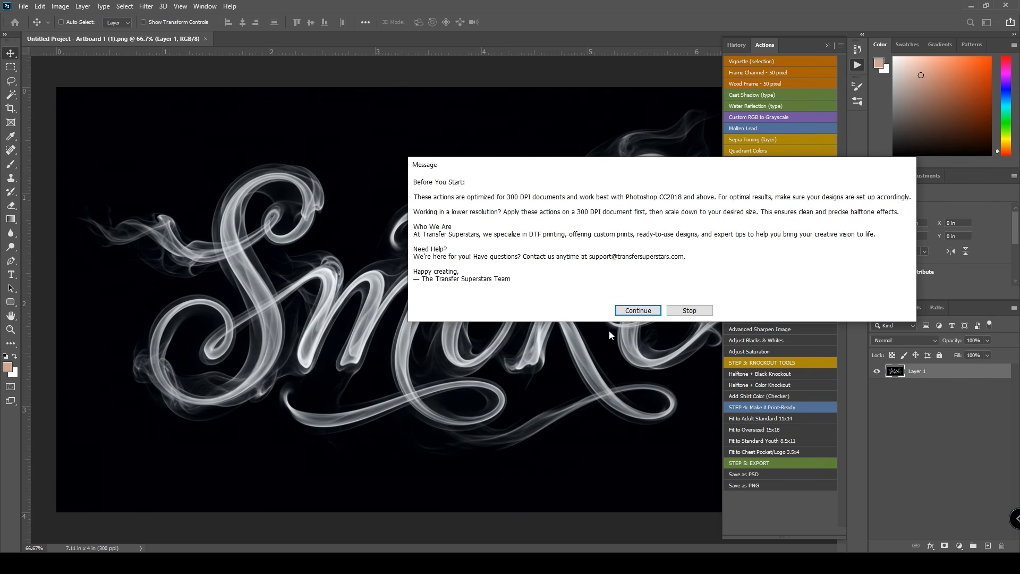
pyautogui.click(644, 314)
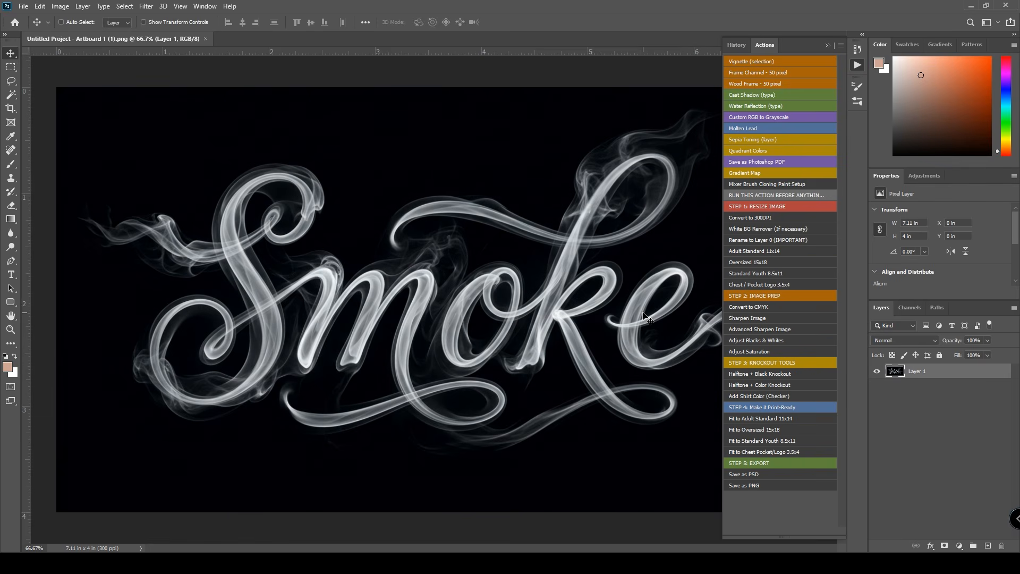
# Run the Convert to 300DPI action and check the image's size and resolution without editing them.
pyautogui.click(761, 218)
pyautogui.click(67, 7)
pyautogui.click(98, 90)
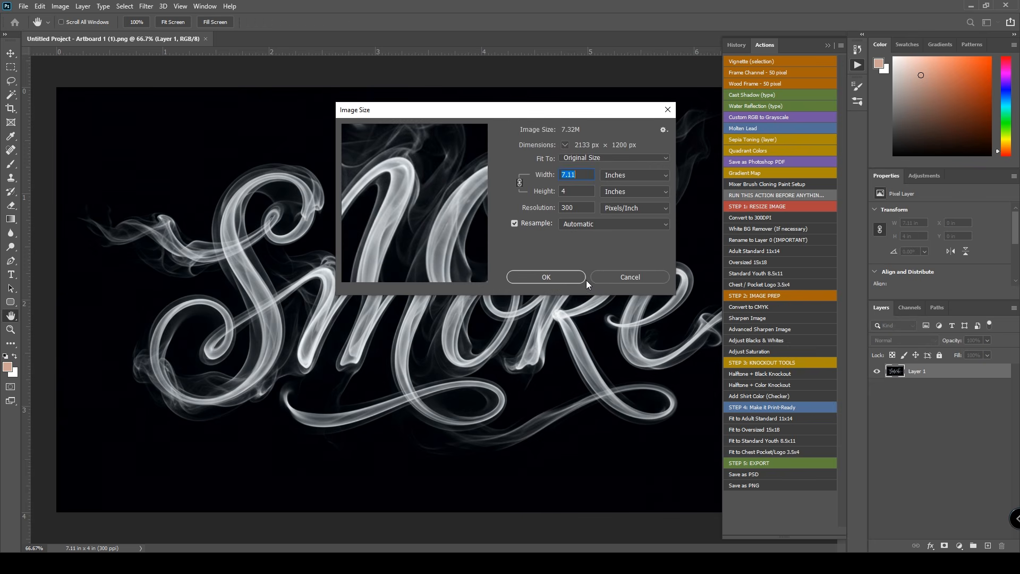
pyautogui.click(625, 277)
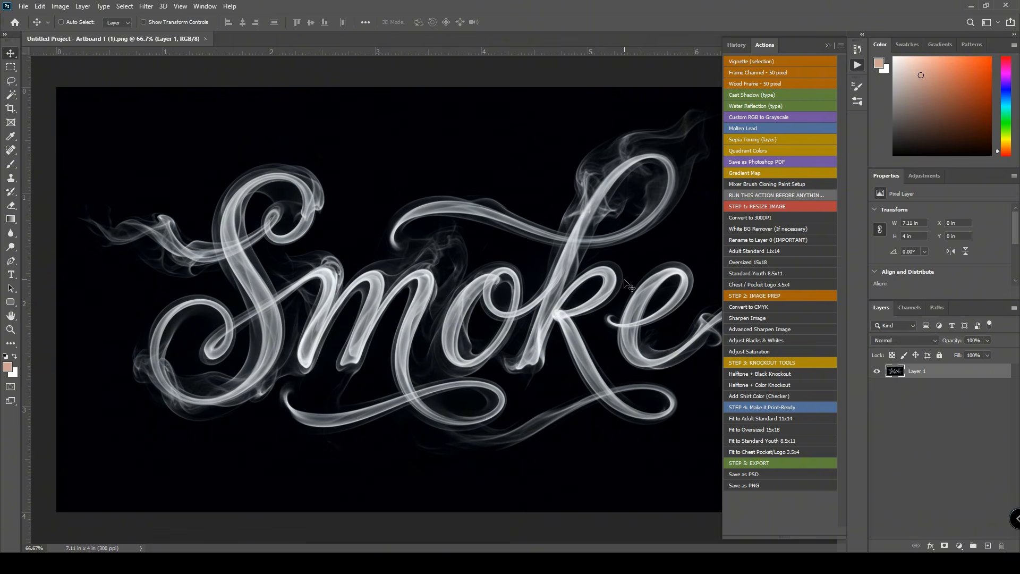
# Rename the layer to Layer 0 with the bundle's action and resize the image to 11 inches wide.
pyautogui.click(779, 240)
pyautogui.click(66, 6)
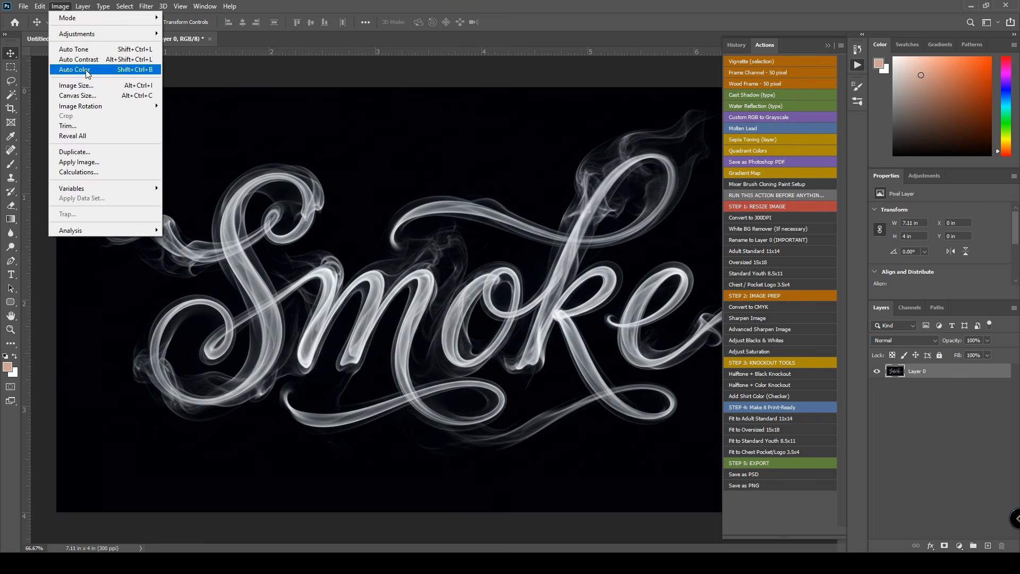
pyautogui.click(77, 86)
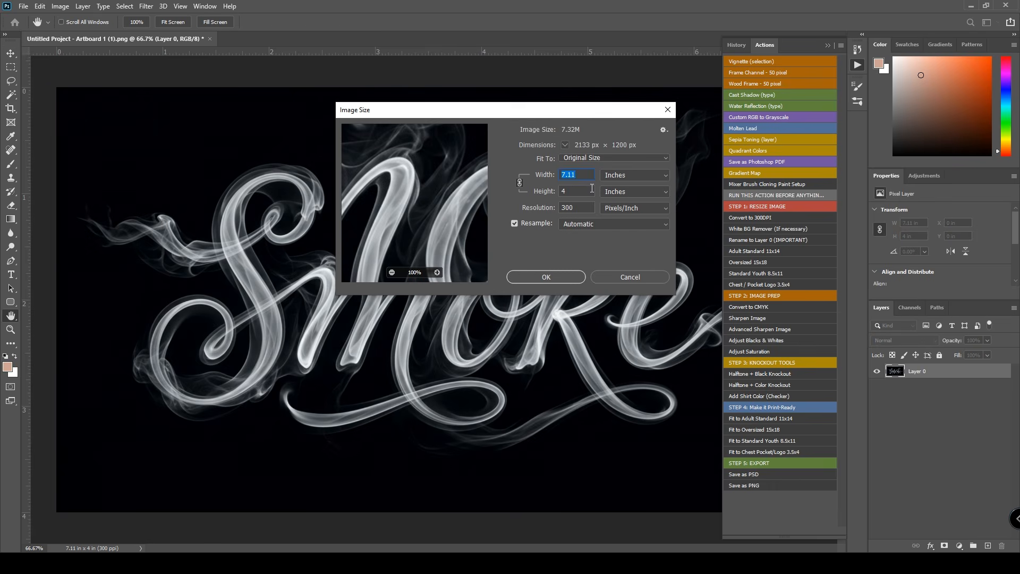
pyautogui.write('11')
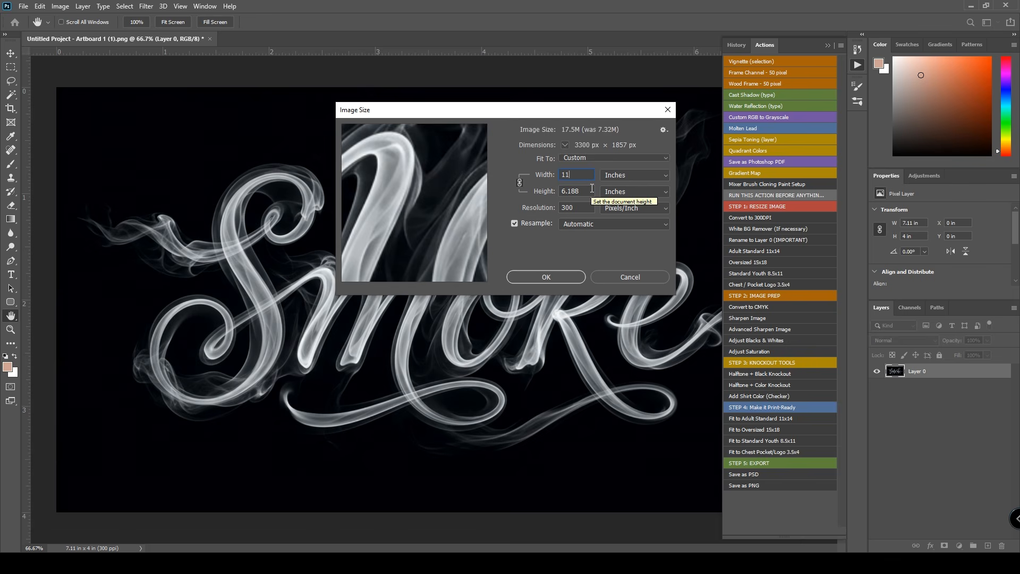
pyautogui.press('Return')
pyautogui.hotkey('ctrl', '0')
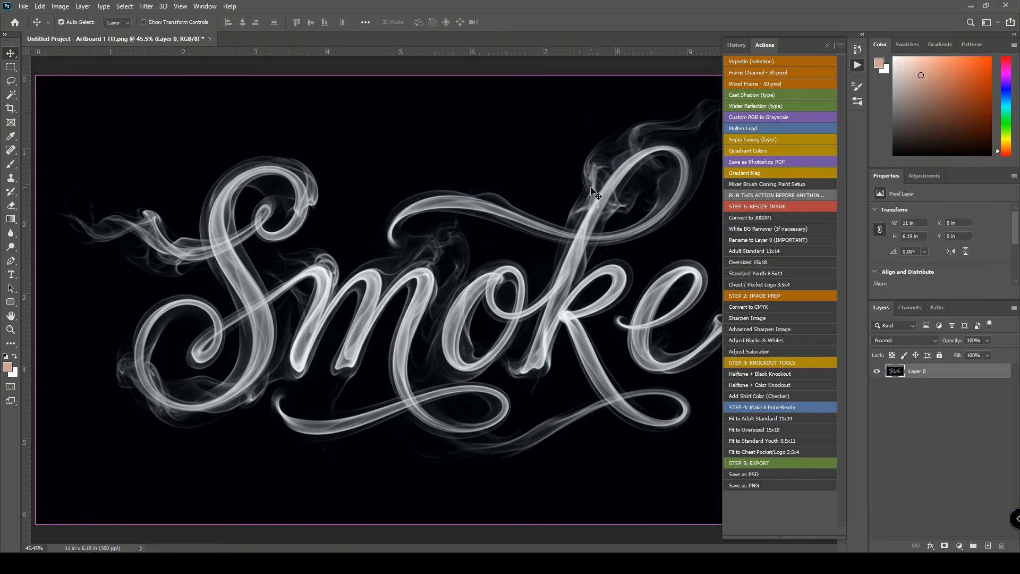
# Convert the Smoke image to CMYK with the bundle's image prep action.
pyautogui.click(753, 306)
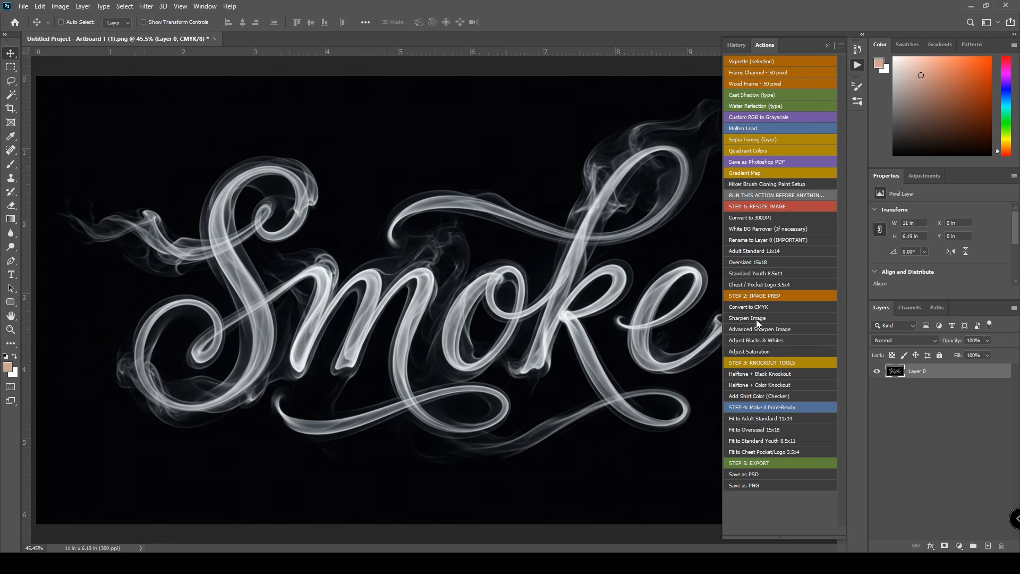
# Sharpen the Smoke lettering with the bundle's Sharpen Image action while viewing the letters close up.
pyautogui.press('ctrl')
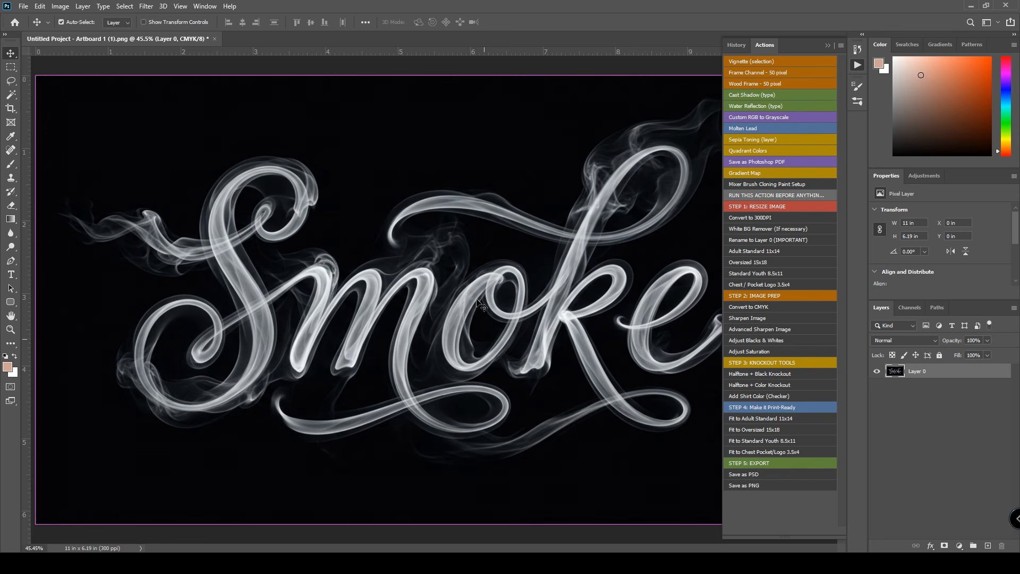
pyautogui.moveTo(476, 301); pyautogui.dragTo(503, 362)
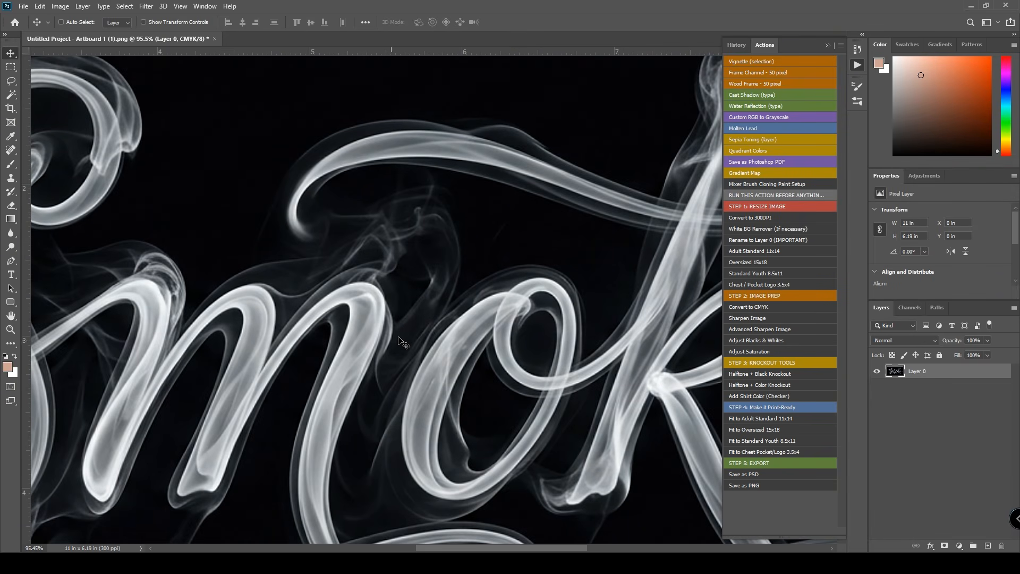
pyautogui.scroll(5, 458, 369)
pyautogui.scroll(2, 457, 371)
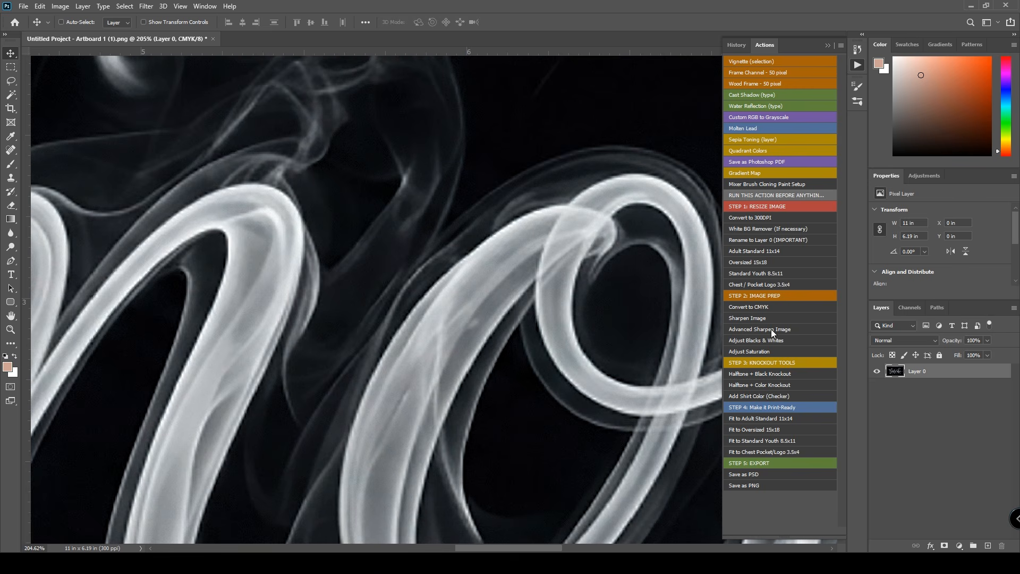
pyautogui.click(751, 319)
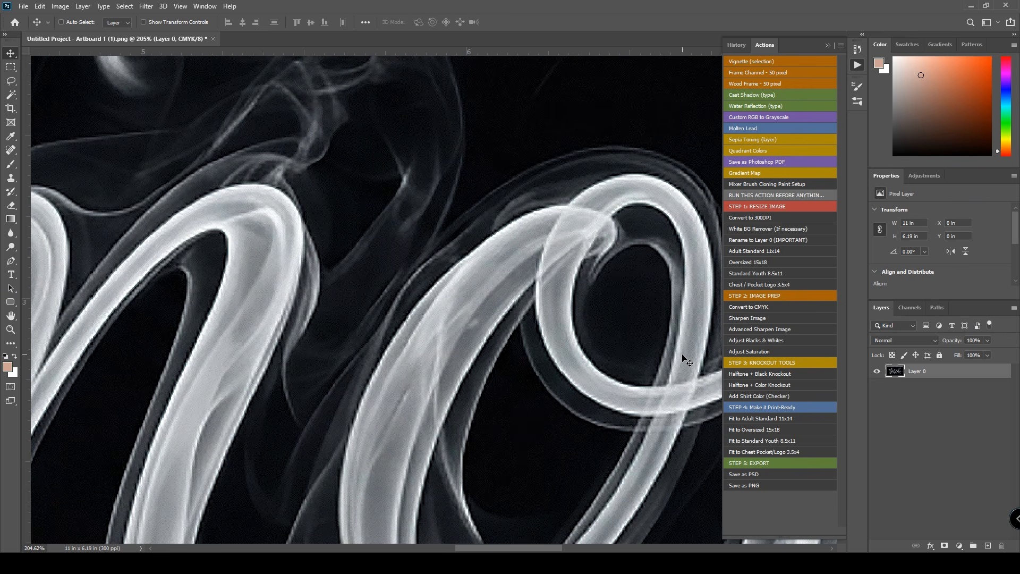
# Run Adjust Blacks & Whites to fine-tune the lettering's contrast with Levels, and run Adjust Saturation keeping its default values.
pyautogui.click(763, 341)
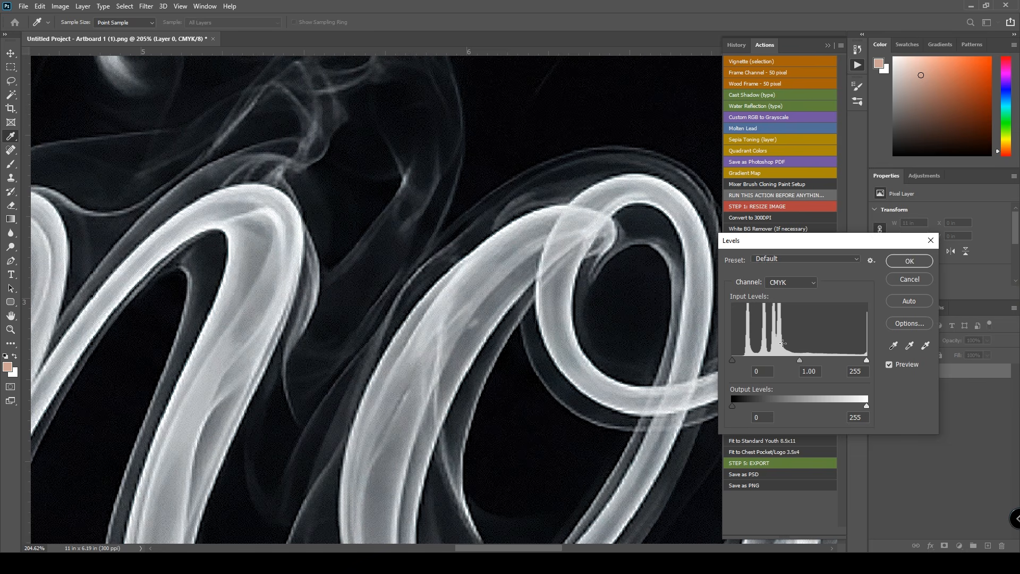
pyautogui.moveTo(802, 362); pyautogui.dragTo(865, 361)
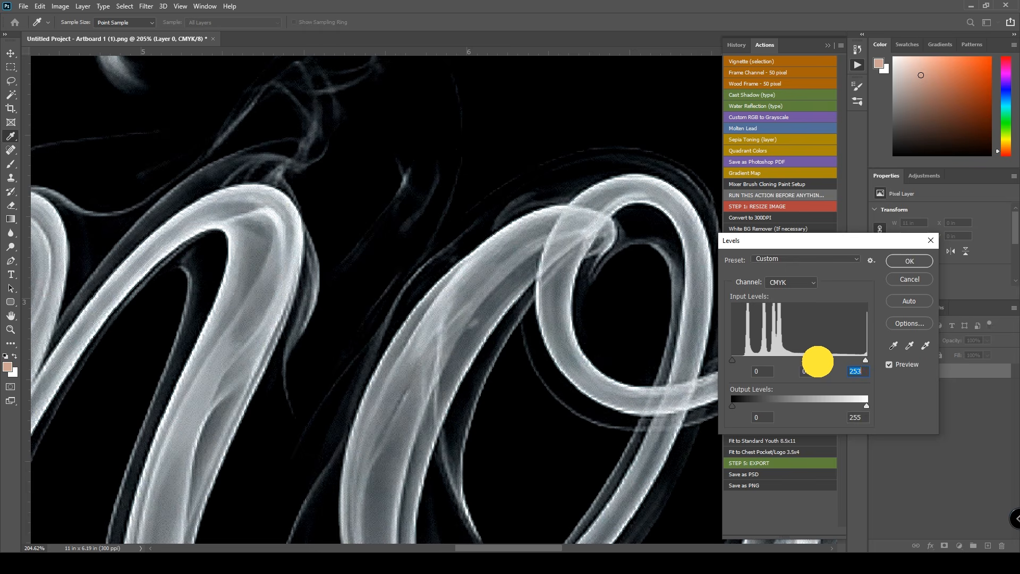
pyautogui.click(815, 362)
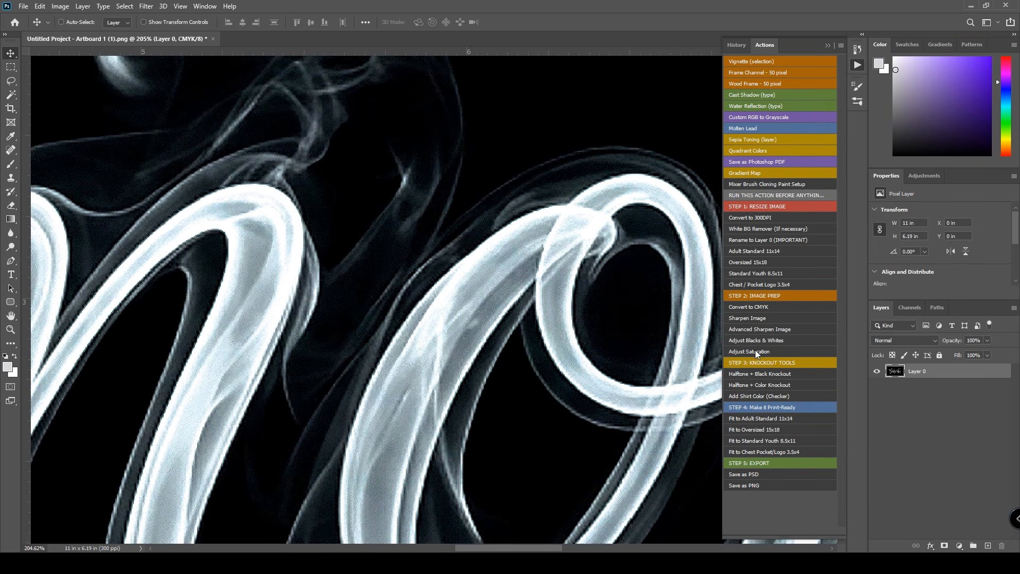
pyautogui.click(755, 351)
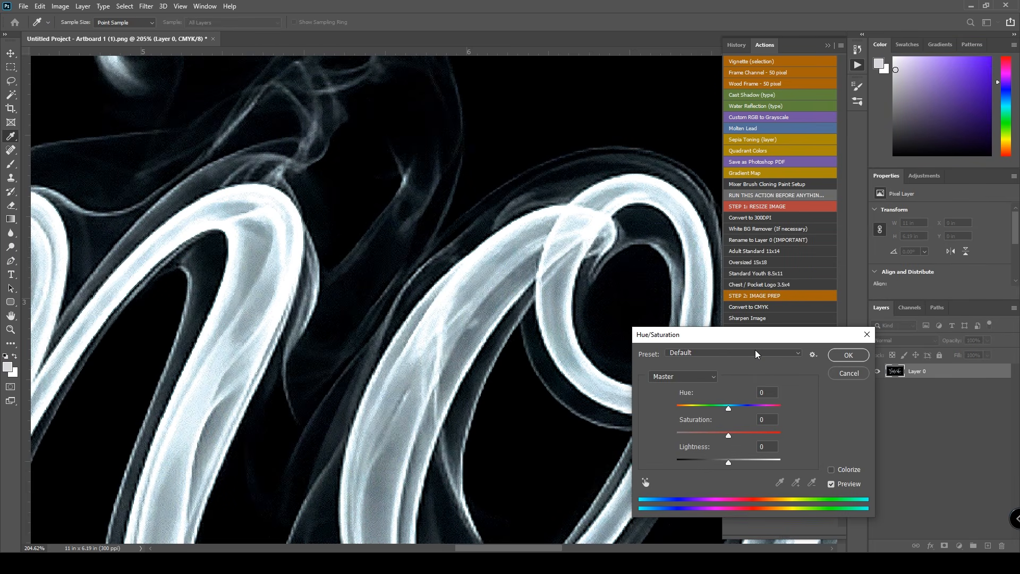
pyautogui.click(850, 356)
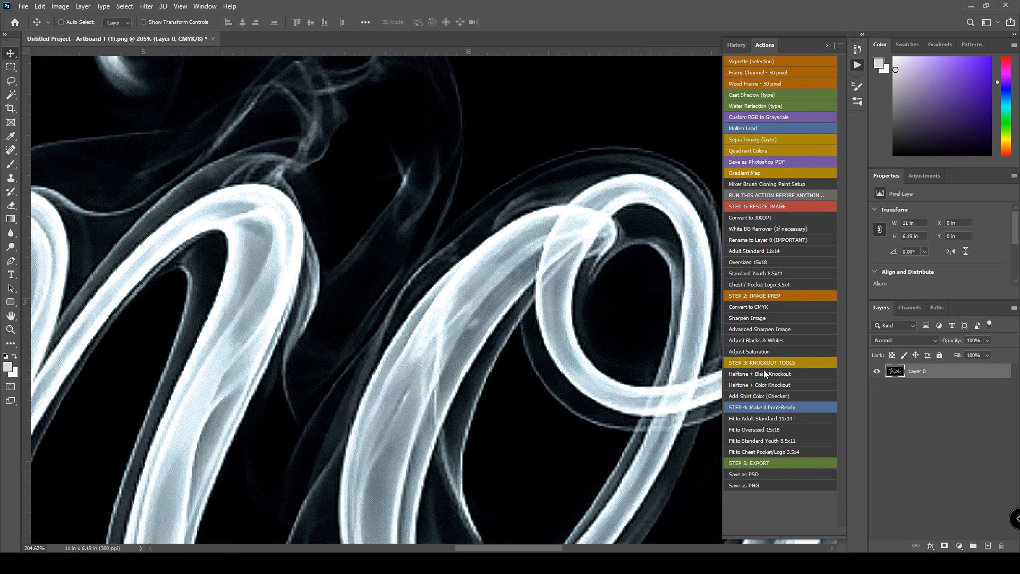
# Run the Halftone + Black Knockout action after its Step 3 message and set the grayscale Levels inputs to 6, 1.54 and 96.
pyautogui.click(768, 362)
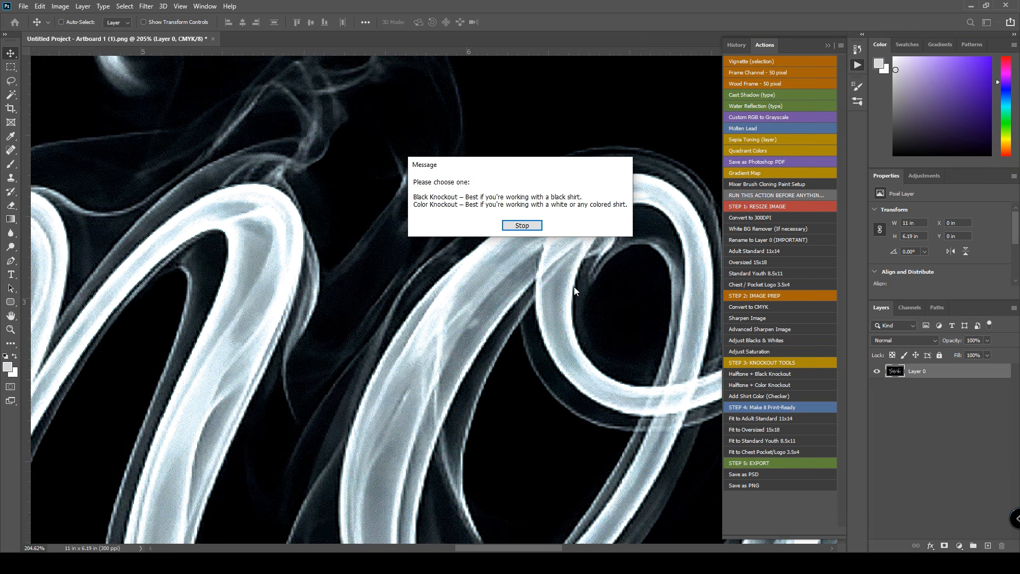
pyautogui.click(518, 227)
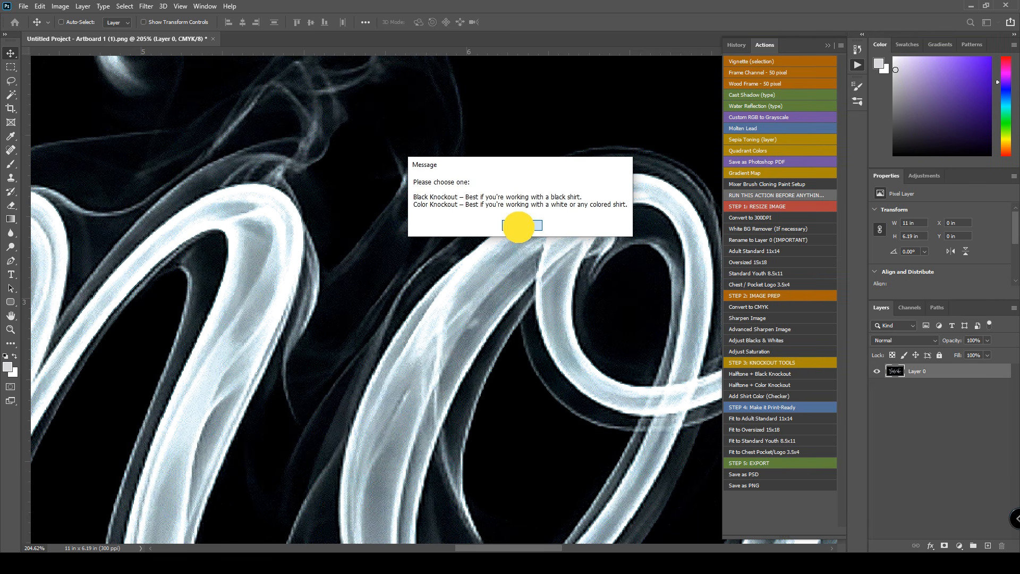
pyautogui.click(766, 374)
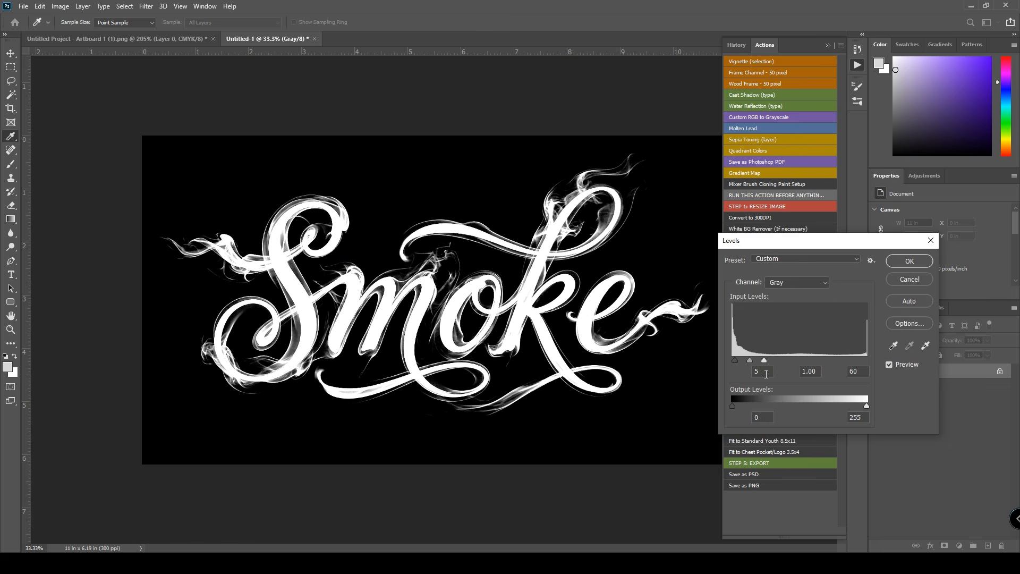
pyautogui.moveTo(827, 244); pyautogui.dragTo(811, 248)
pyautogui.scroll(4, 478, 313)
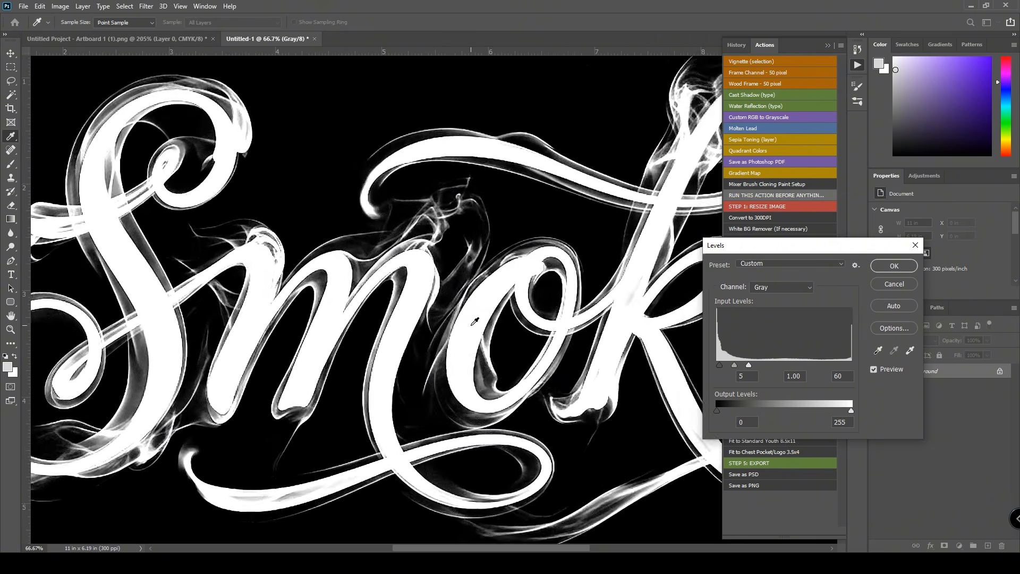
pyautogui.scroll(-1, 474, 325)
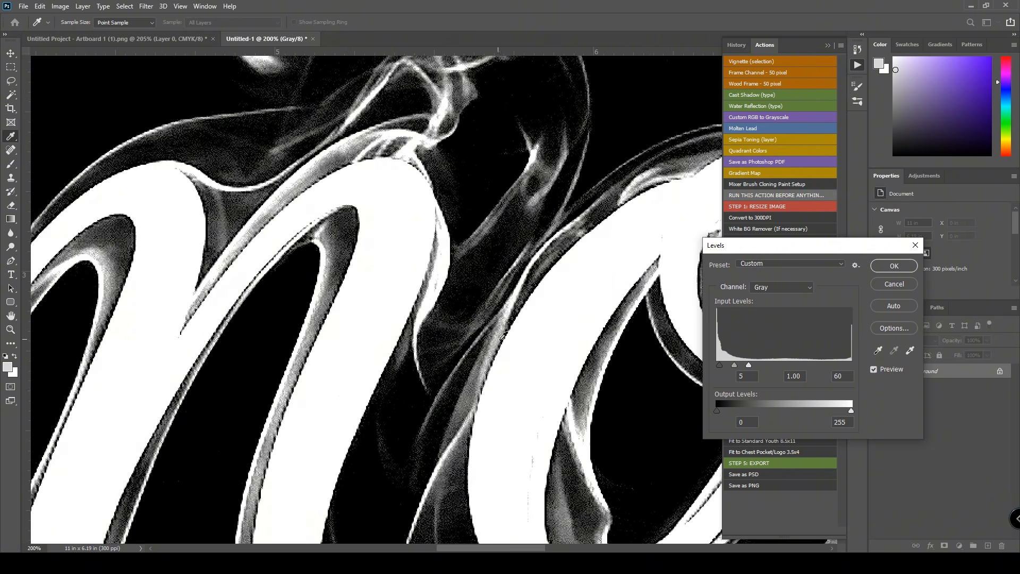
pyautogui.scroll(1, 474, 325)
pyautogui.moveTo(719, 364)
pyautogui.mouseDown()
pyautogui.moveTo(767, 365)
pyautogui.moveTo(736, 365)
pyautogui.mouseUp()
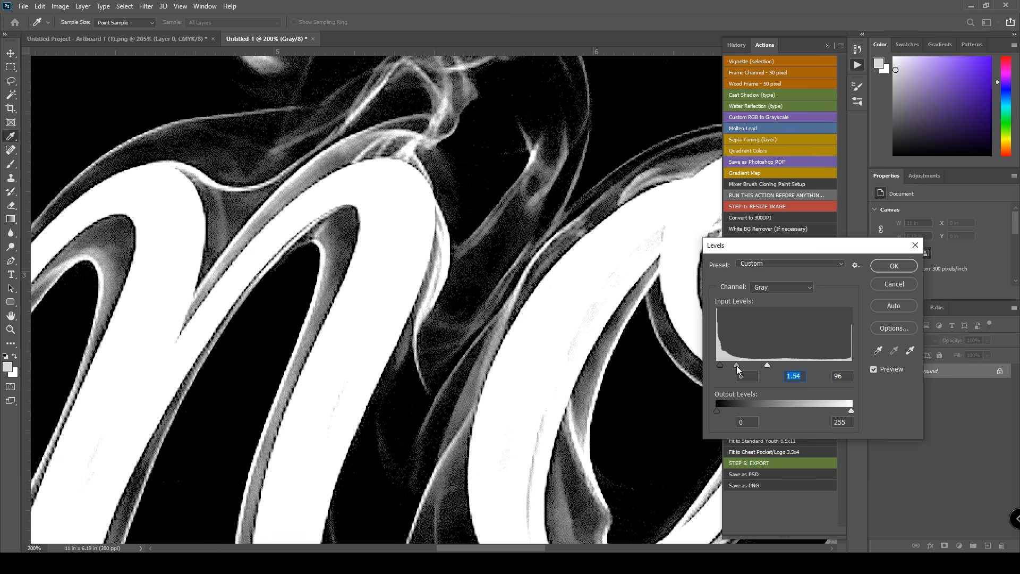
pyautogui.hotkey('ctrl', '-')
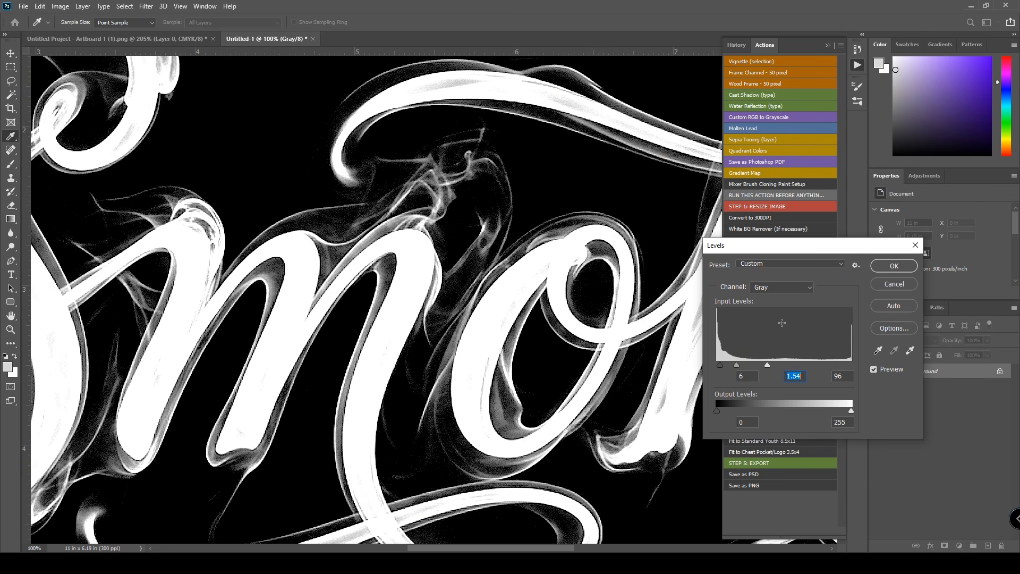
pyautogui.click(887, 266)
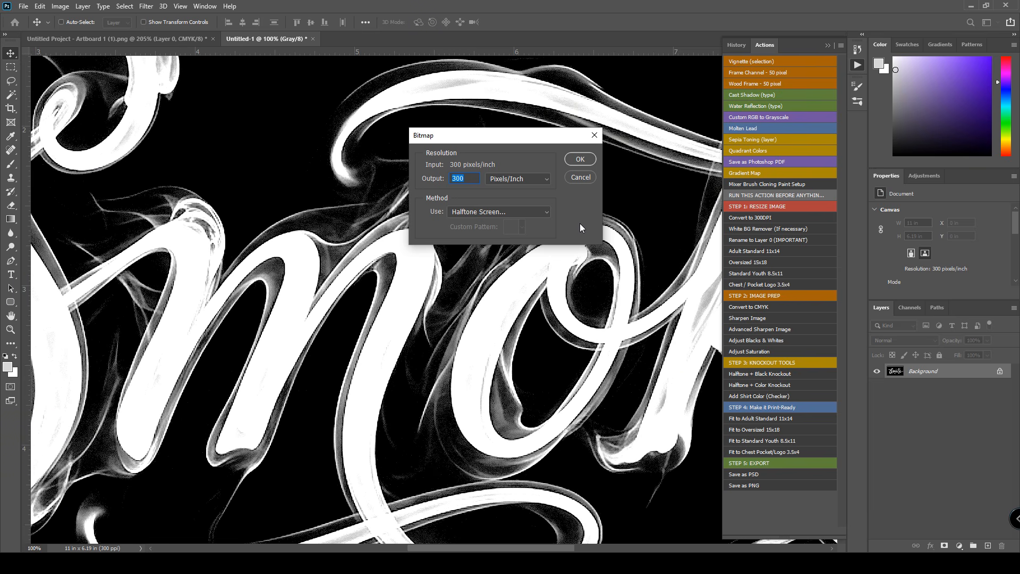
# Accept the 300 pixels/inch halftone bitmap conversion and set the halftone screen frequency to 45 lines/inch.
pyautogui.click(579, 162)
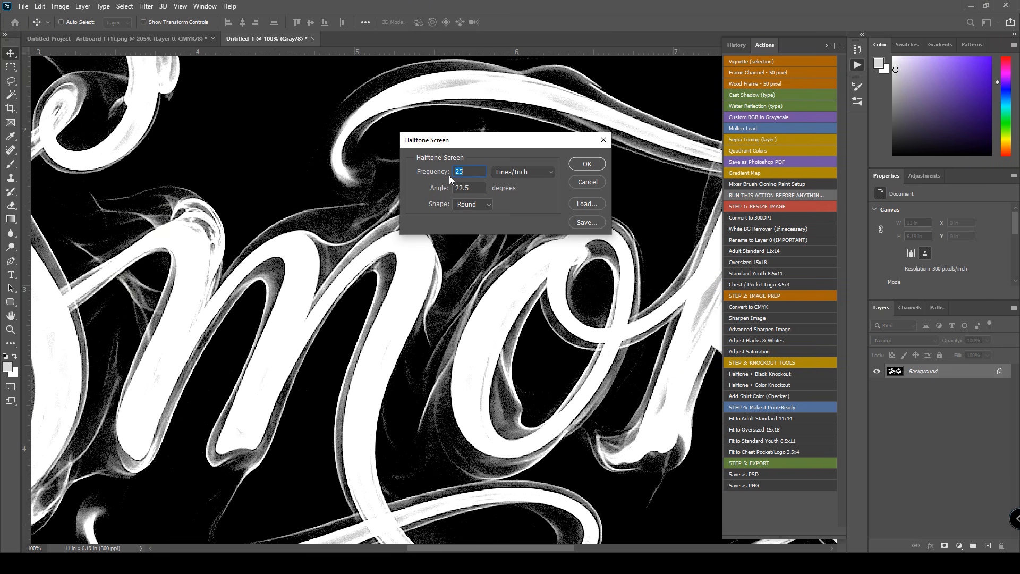
pyautogui.write('45')
pyautogui.click(586, 164)
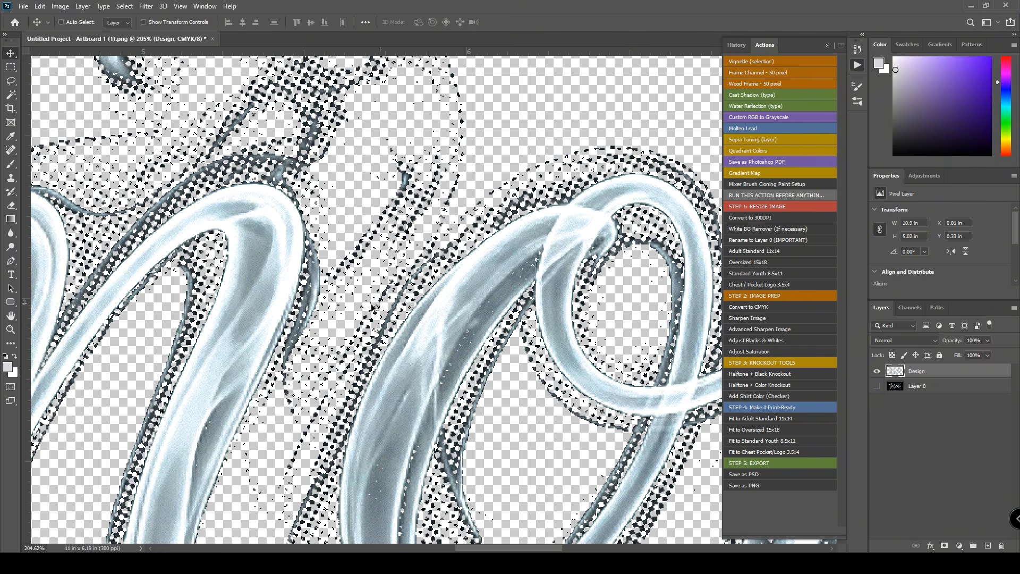
# Fit the knocked-out design in the view and place a black shirt color behind it with the Add Shirt Color (Checker) action.
pyautogui.scroll(-6, 468, 247)
pyautogui.click(580, 424)
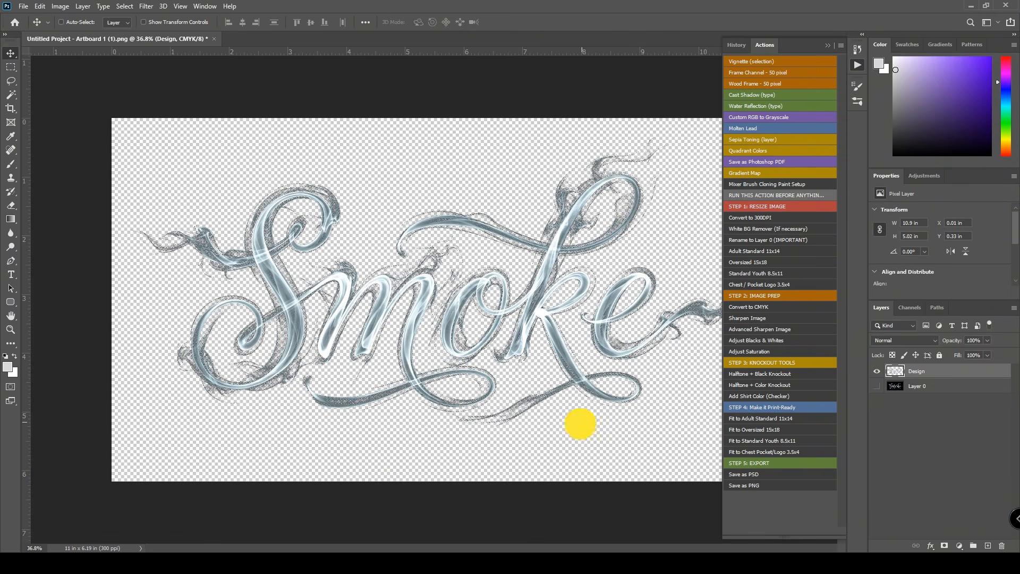
pyautogui.hotkey('ctrl', '0')
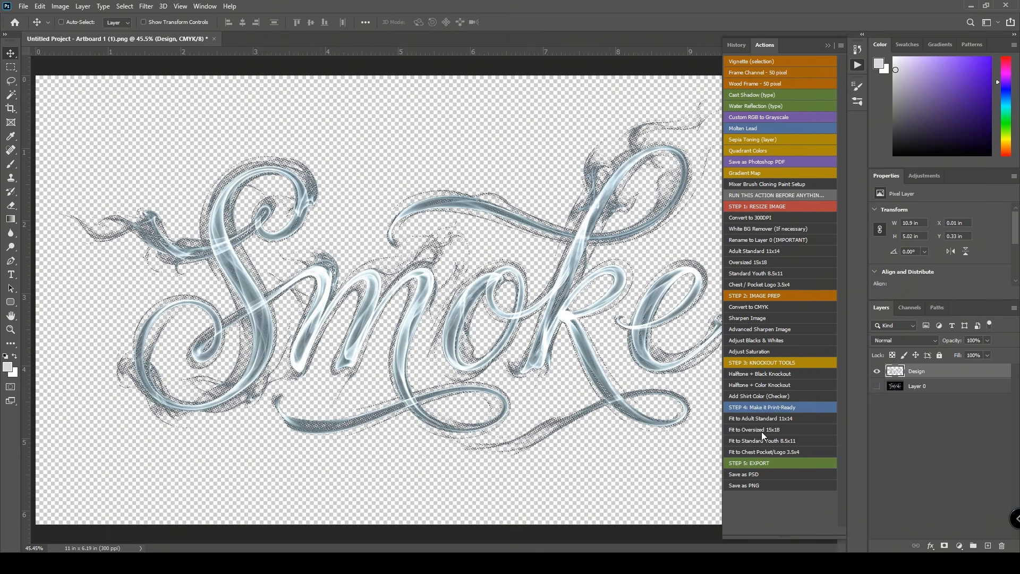
pyautogui.click(769, 397)
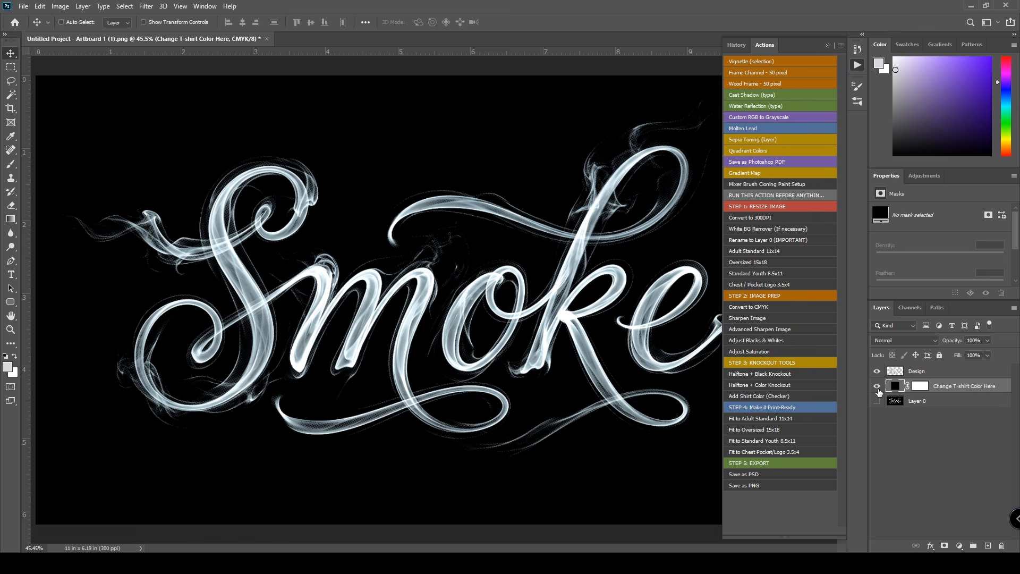
pyautogui.doubleClick(895, 386)
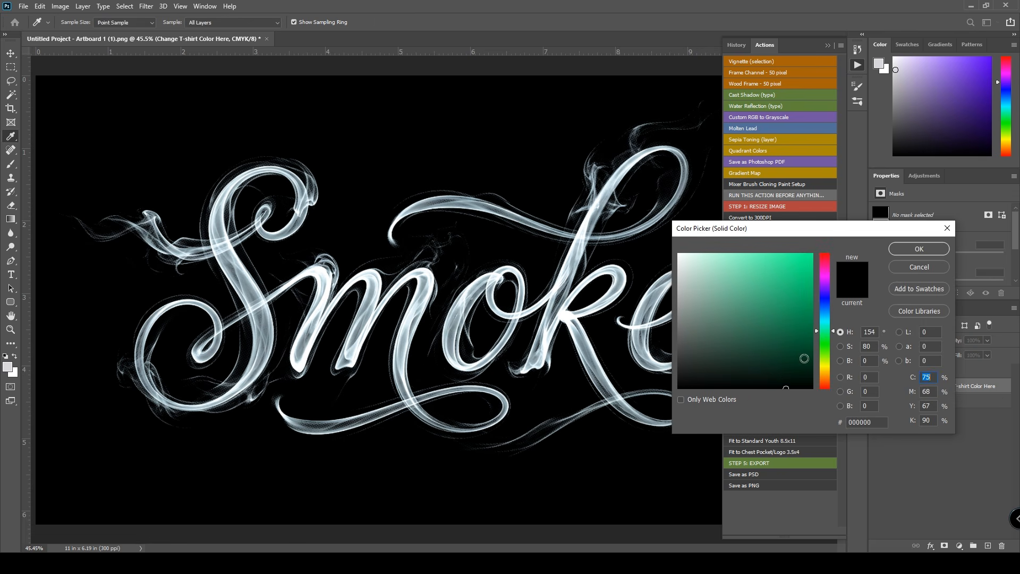
pyautogui.moveTo(724, 382); pyautogui.dragTo(753, 369)
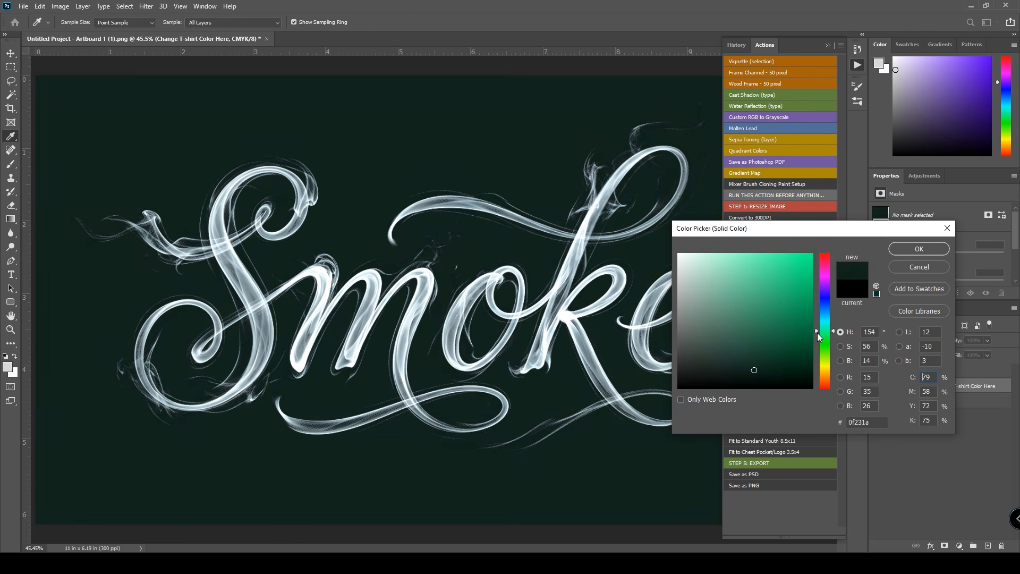
pyautogui.moveTo(819, 331); pyautogui.dragTo(840, 257)
pyautogui.click(923, 263)
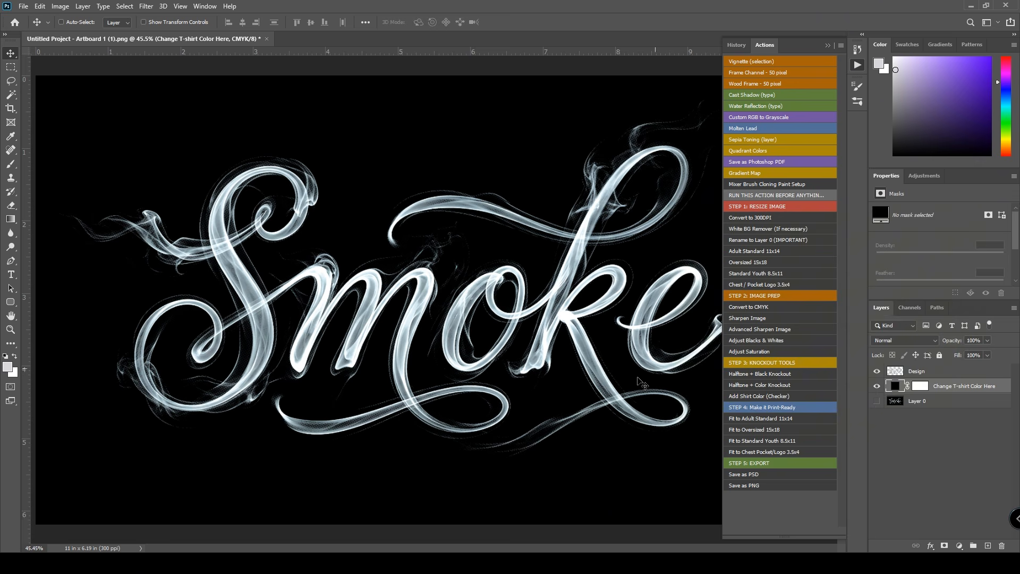
# Read the bundle's Step 4 "Make it Print-Ready" message about choosing the matching size, and dismiss it.
pyautogui.click(761, 409)
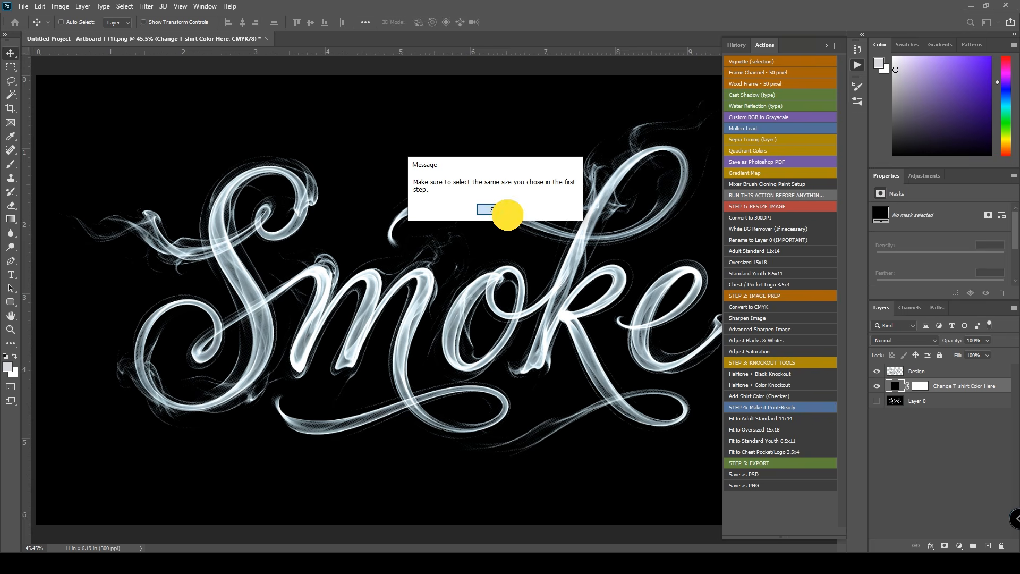
pyautogui.click(505, 212)
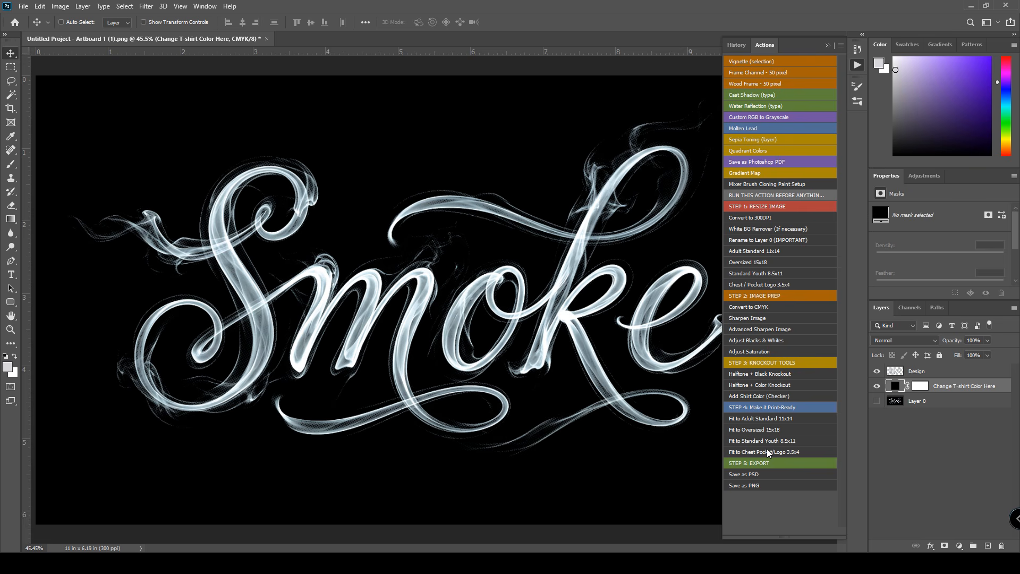
# Hide the "Change T-shirt Color Here" layer and export the transparent design with the Save as PNG action to a Quick access folder.
pyautogui.click(751, 485)
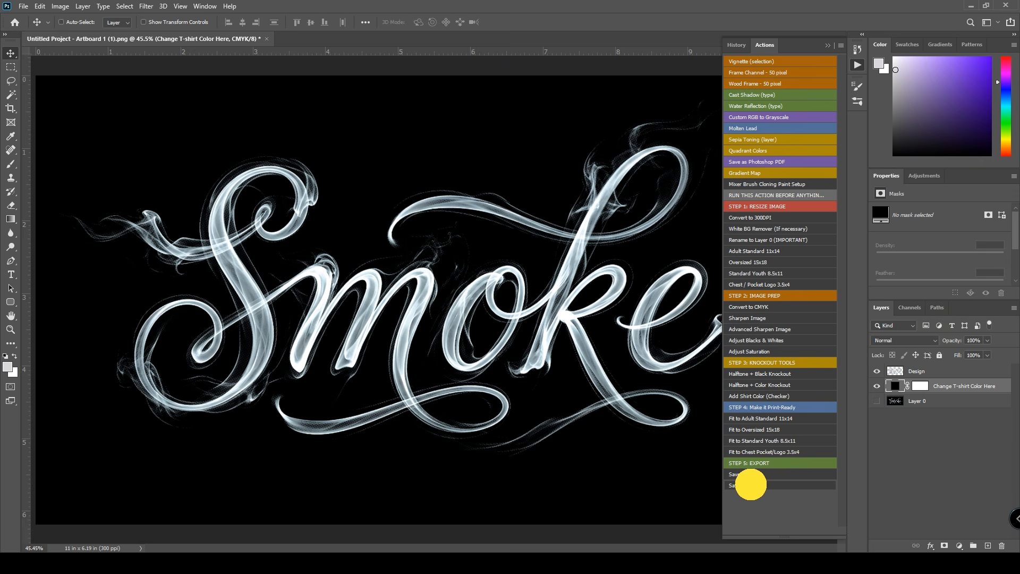
pyautogui.click(876, 391)
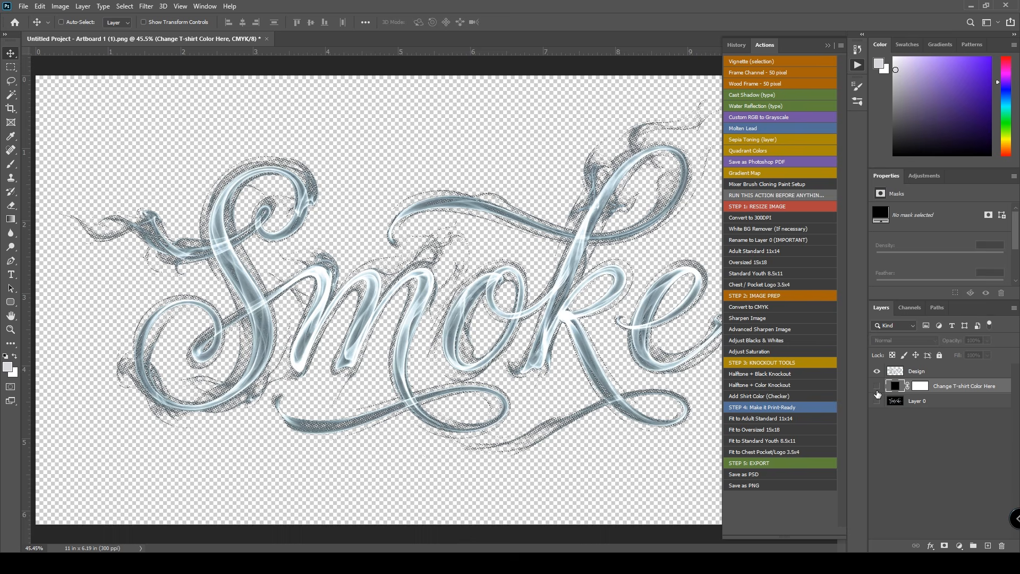
pyautogui.click(736, 485)
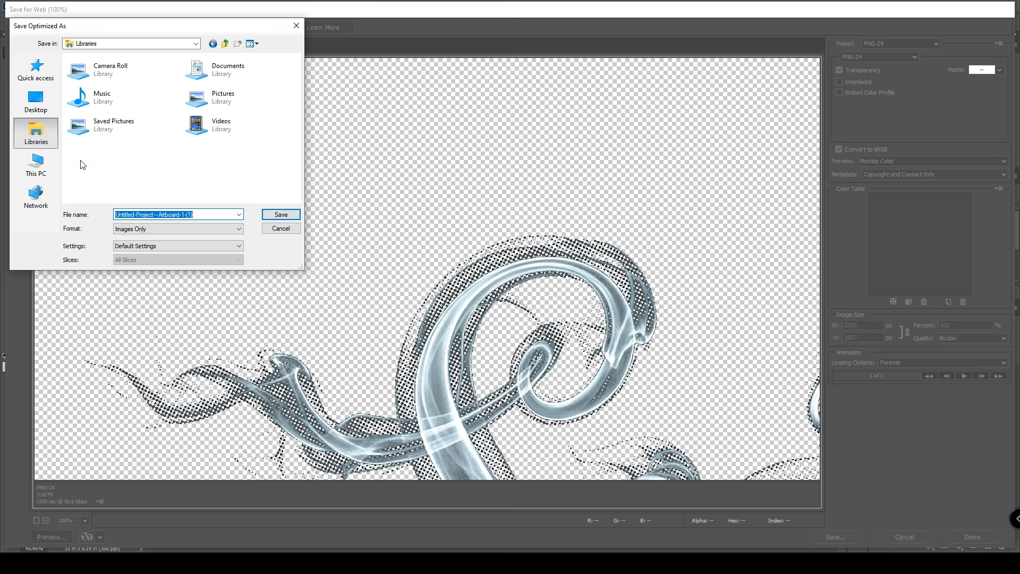
pyautogui.click(35, 168)
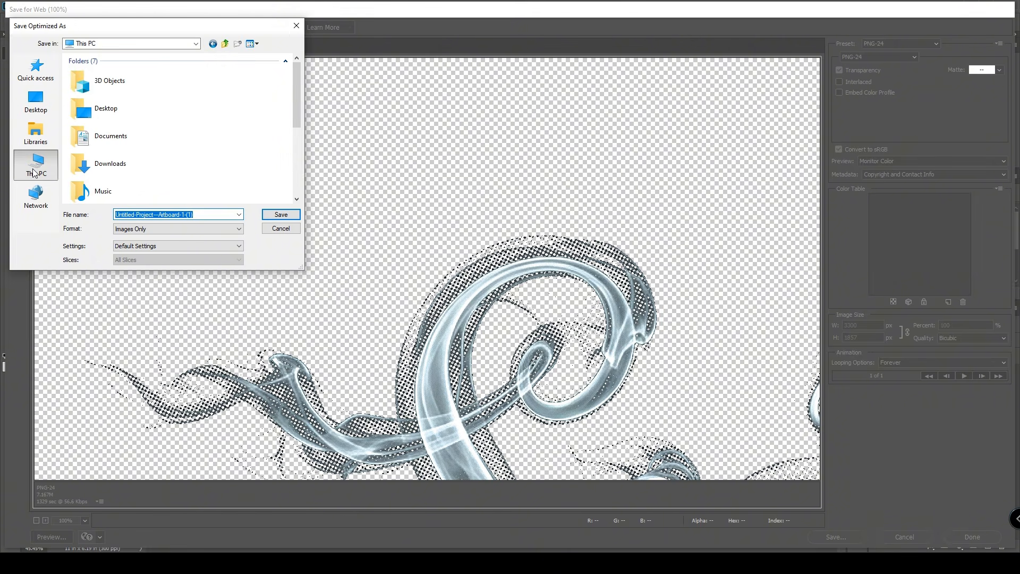
pyautogui.click(35, 99)
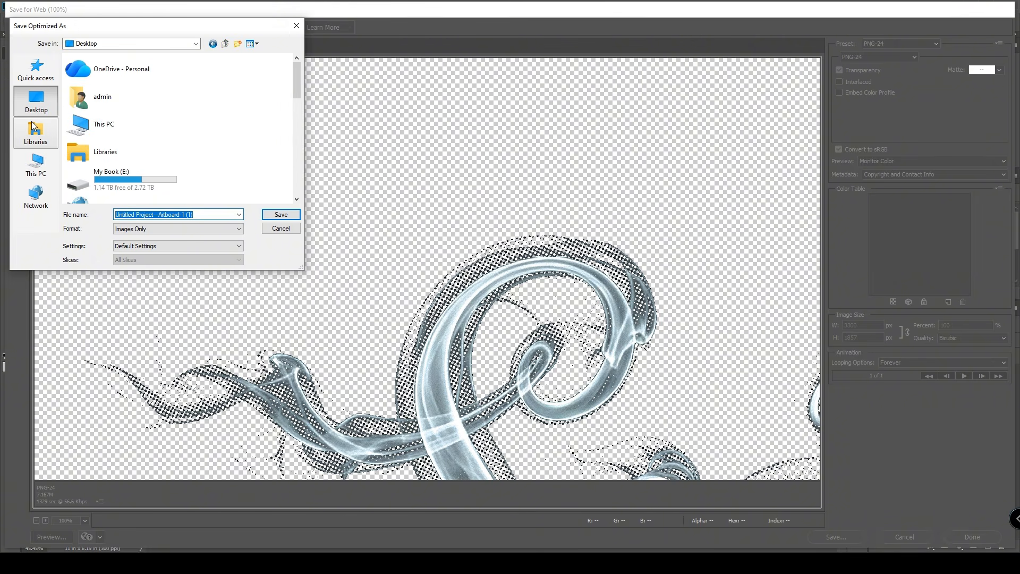
pyautogui.click(36, 72)
pyautogui.doubleClick(111, 135)
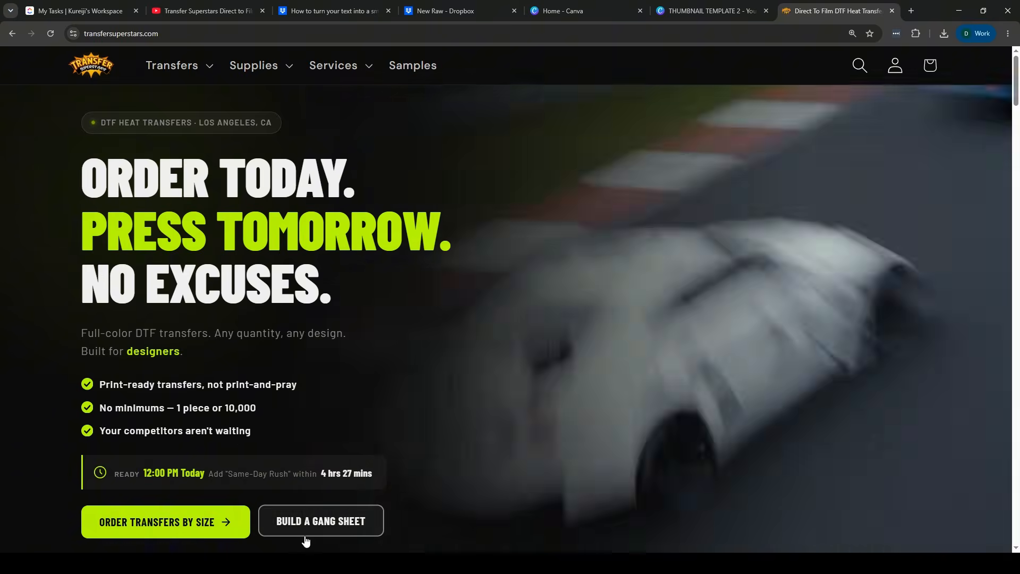
# Open the DTF gang sheet builder for the 22 in X 12 in size and start a brand new gang sheet.
pyautogui.click(311, 532)
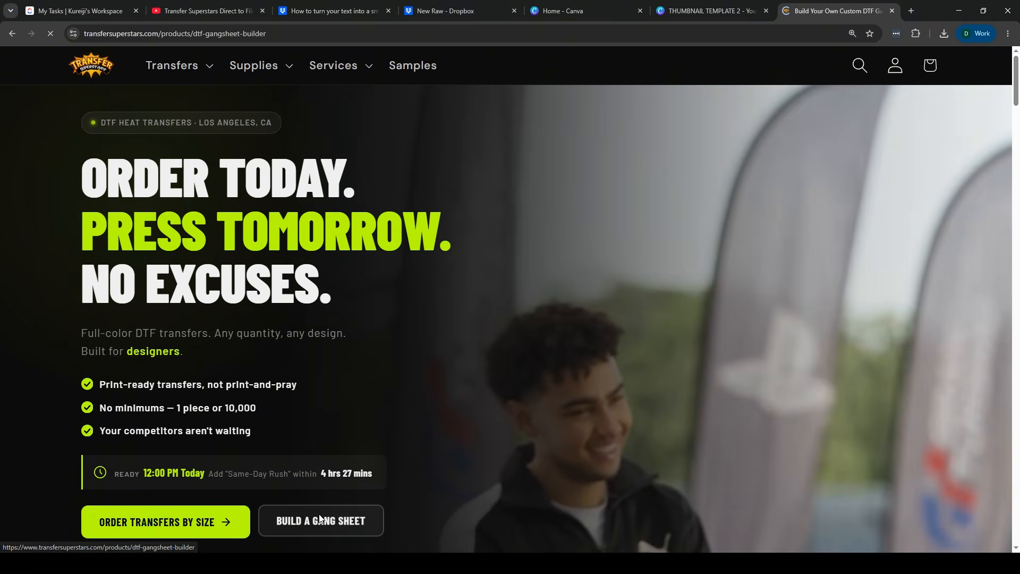
pyautogui.scroll(-3, 645, 374)
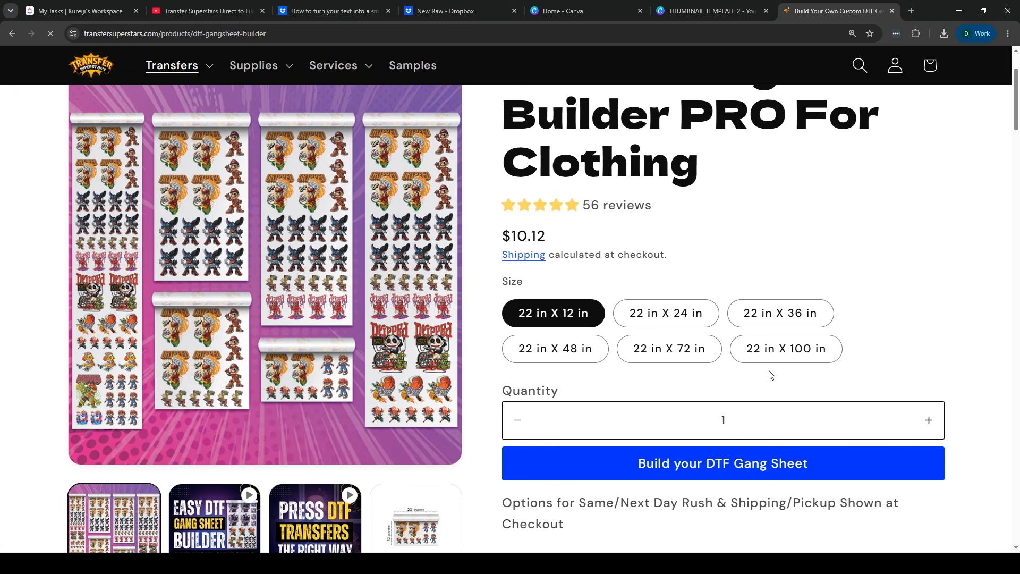
pyautogui.scroll(-1, 916, 370)
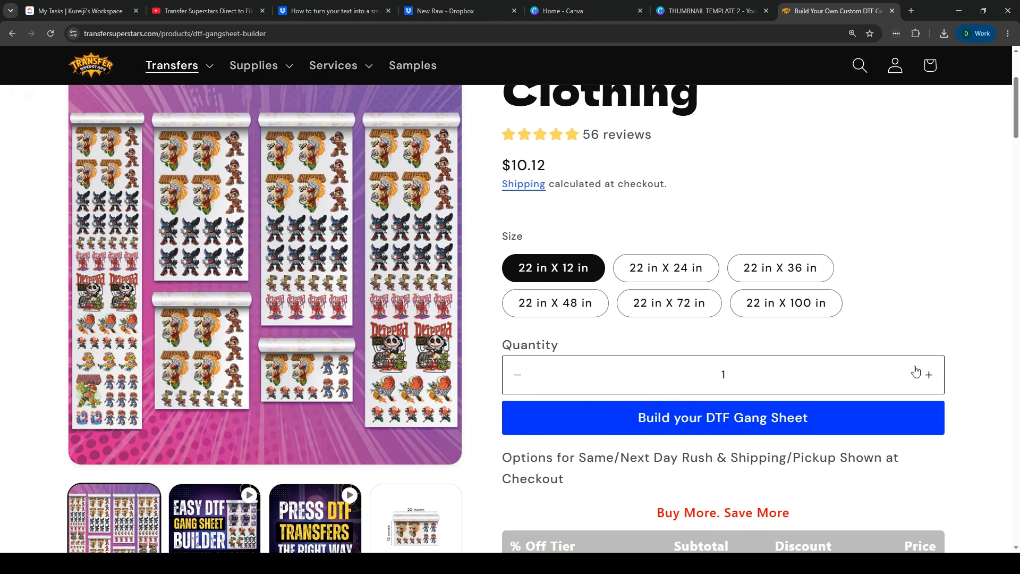
pyautogui.click(715, 420)
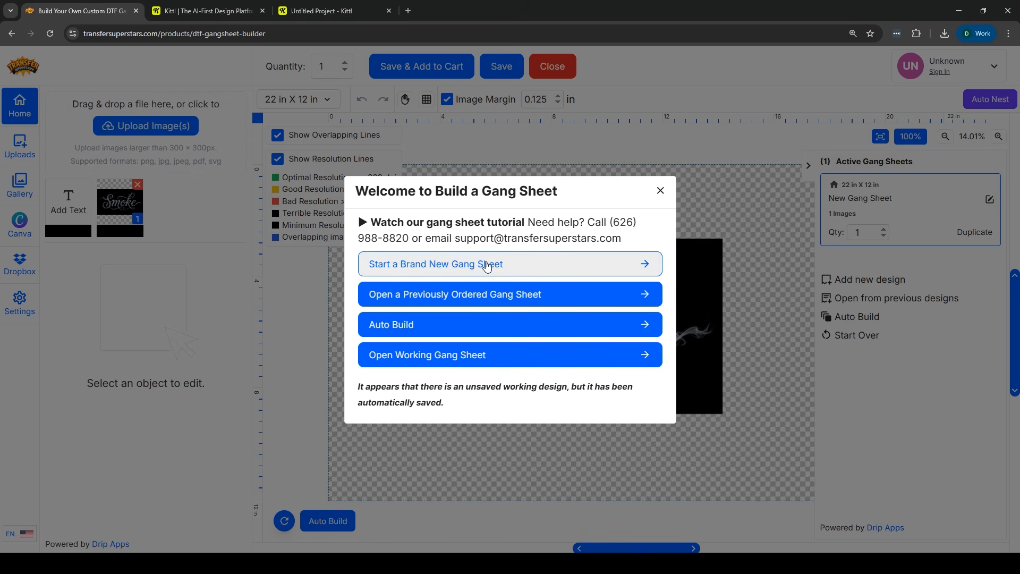
pyautogui.click(486, 266)
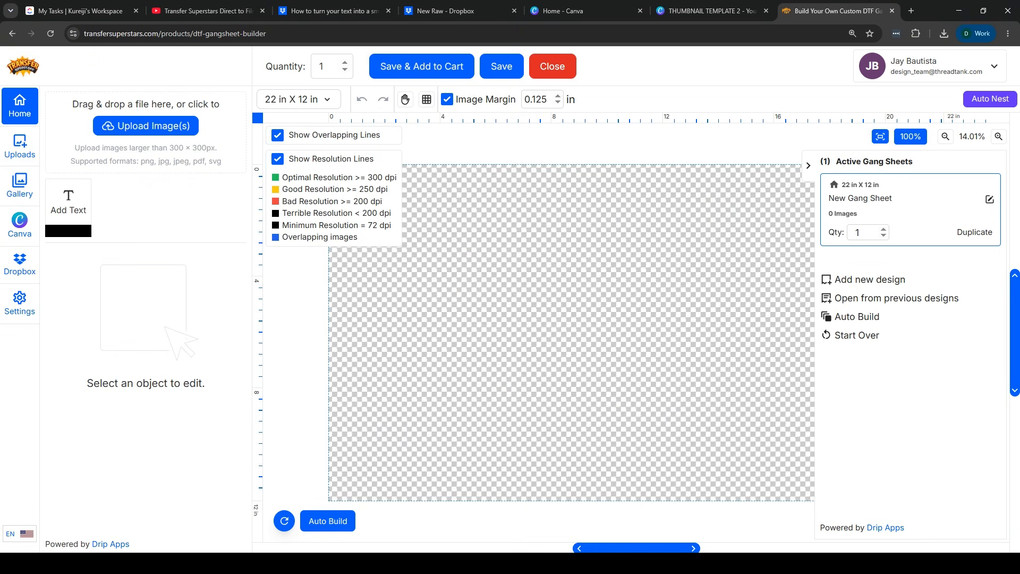
# Upload Smoke.png to the gang sheet builder, place it on the sheet and set its width to 11 in.
pyautogui.moveTo(808, 358); pyautogui.dragTo(657, 348)
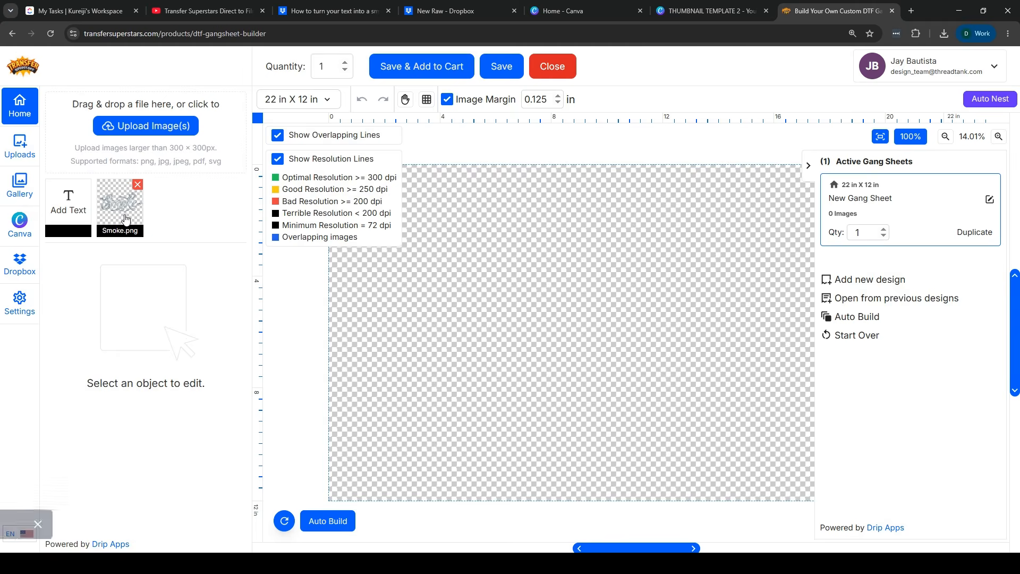
pyautogui.click(125, 219)
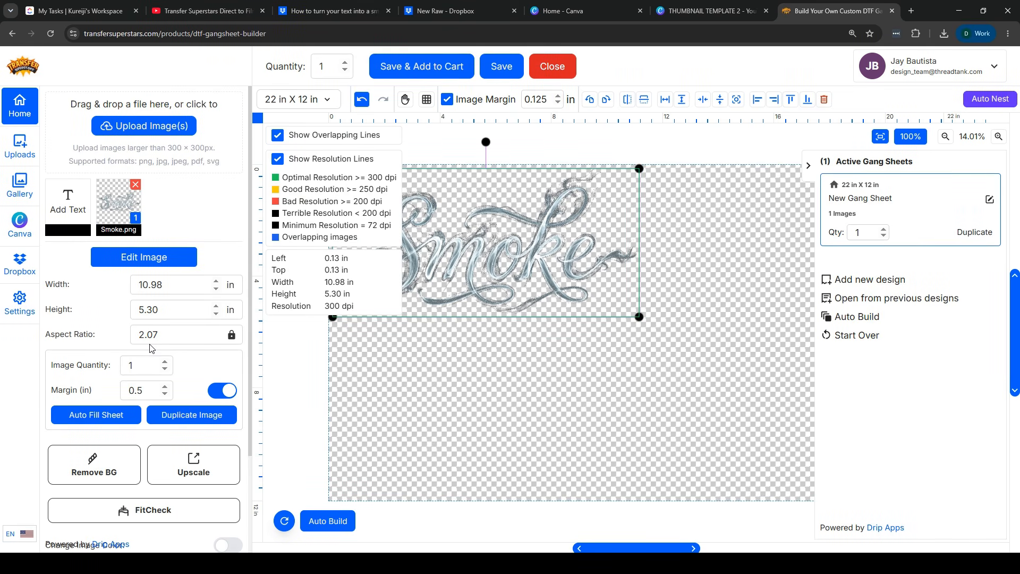
pyautogui.click(175, 285)
pyautogui.doubleClick(150, 284)
pyautogui.write('11')
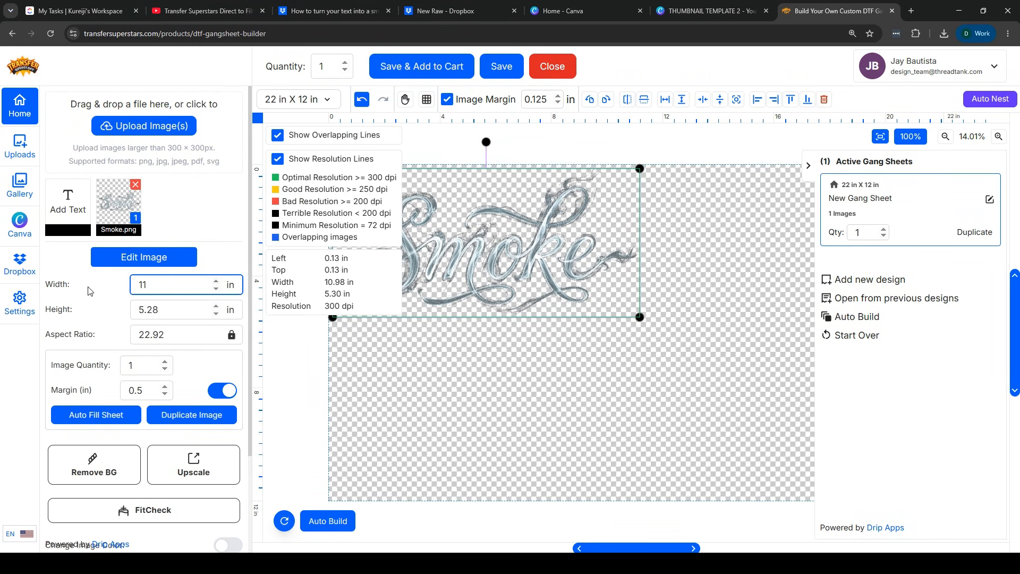
# Rotate the Smoke design 90° counterclockwise and, with resolution lines hidden, duplicate it to make three copies side by side.
pyautogui.moveTo(485, 141); pyautogui.dragTo(381, 318)
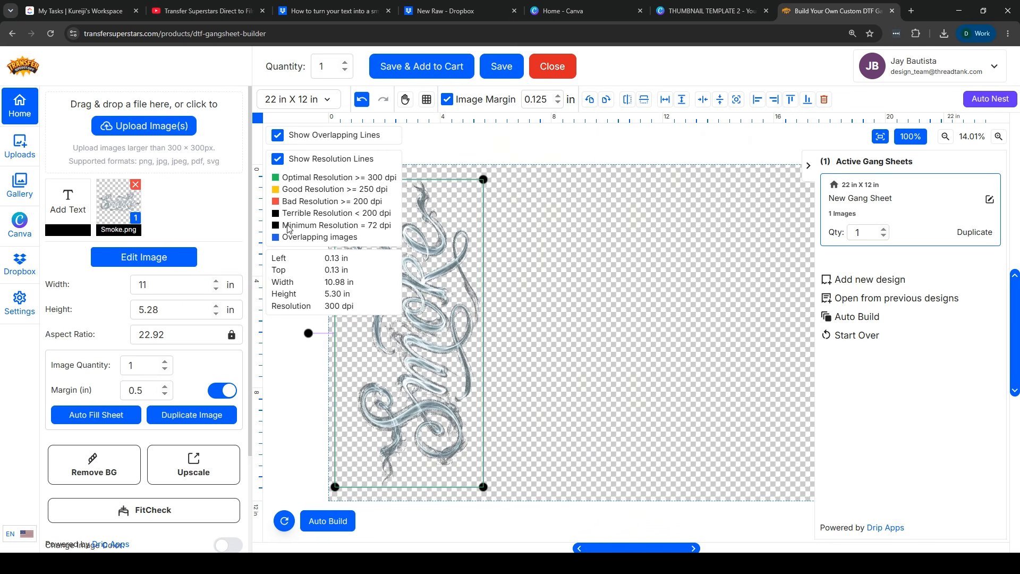
pyautogui.click(277, 159)
pyautogui.click(180, 420)
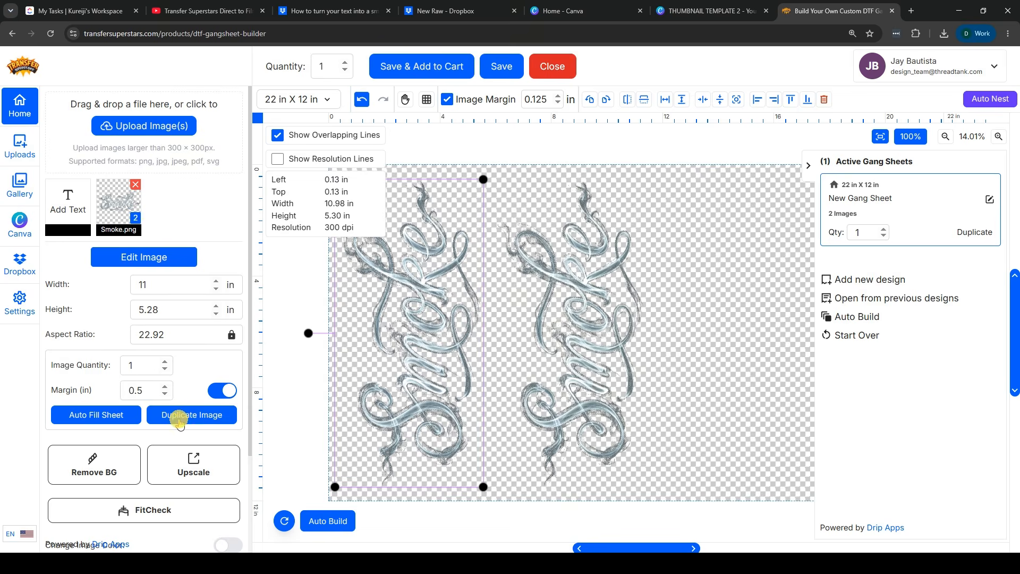
pyautogui.click(180, 422)
pyautogui.click(181, 423)
pyautogui.click(567, 196)
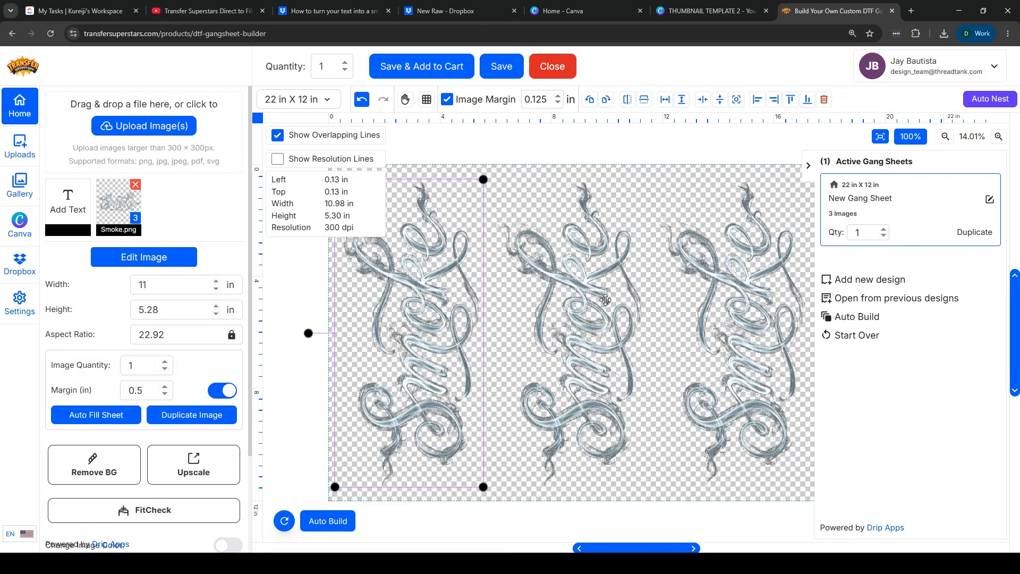
# Save the gang sheet to the cart with the artwork-rights agreement accepted, and check out after agreeing to the Terms of Service.
pyautogui.click(418, 67)
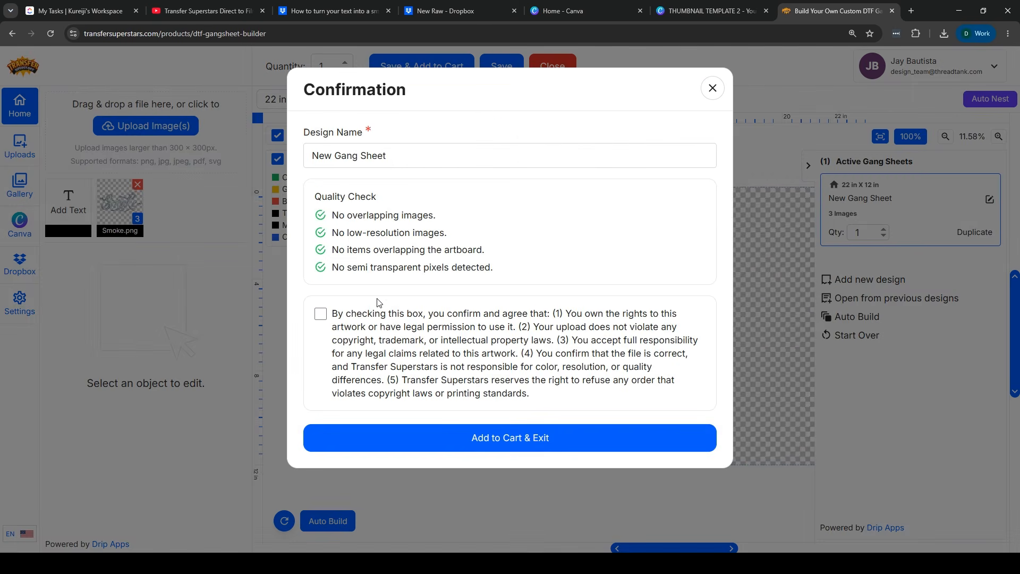
pyautogui.click(321, 314)
pyautogui.click(382, 438)
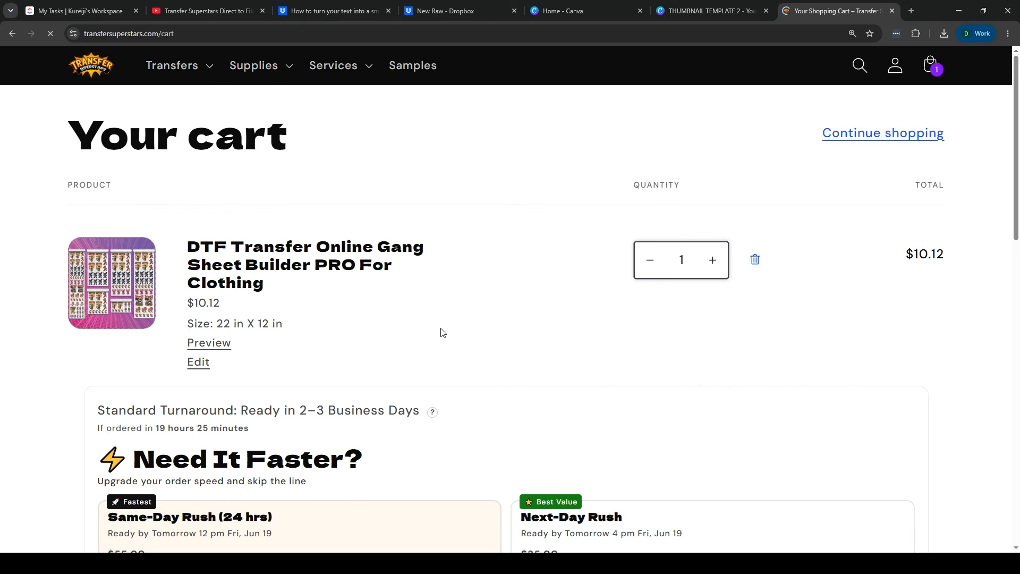
pyautogui.scroll(-6, 690, 396)
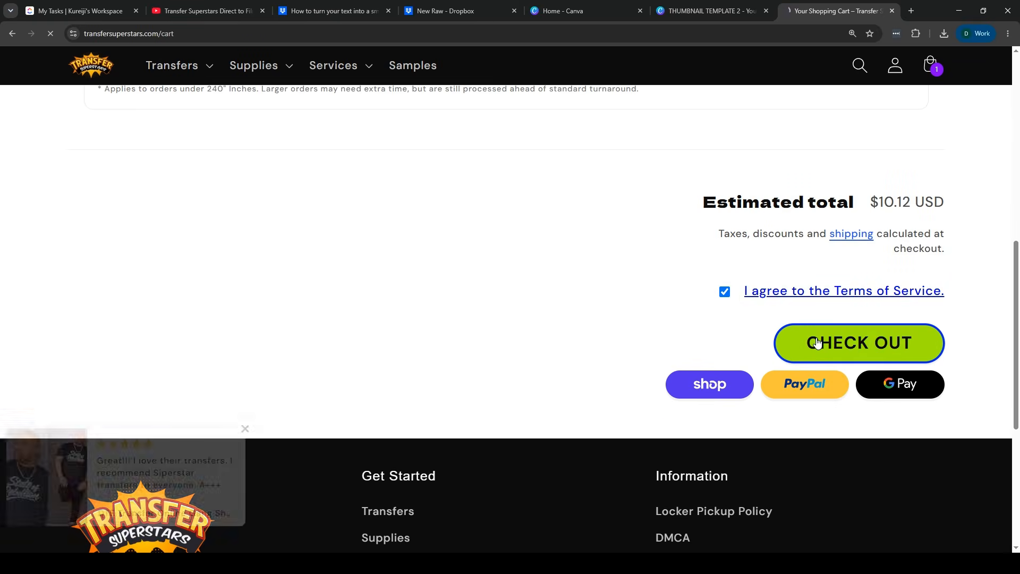